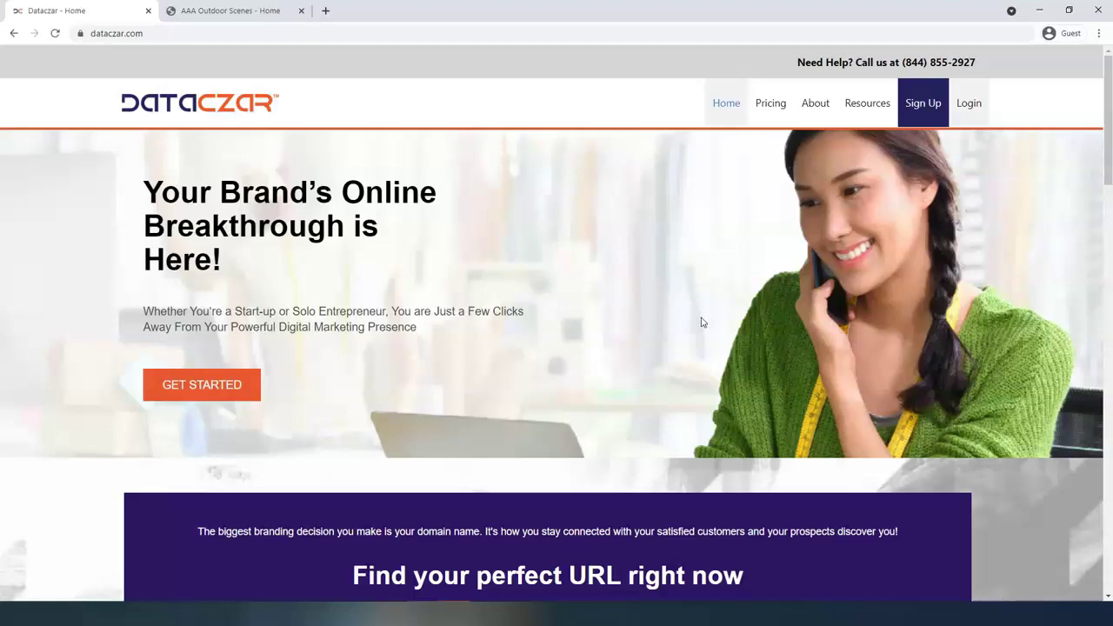
# - Go from the Dataczar home page to the account dashboard, view it full screen, and open the website overview
pyautogui.click(156, 36)
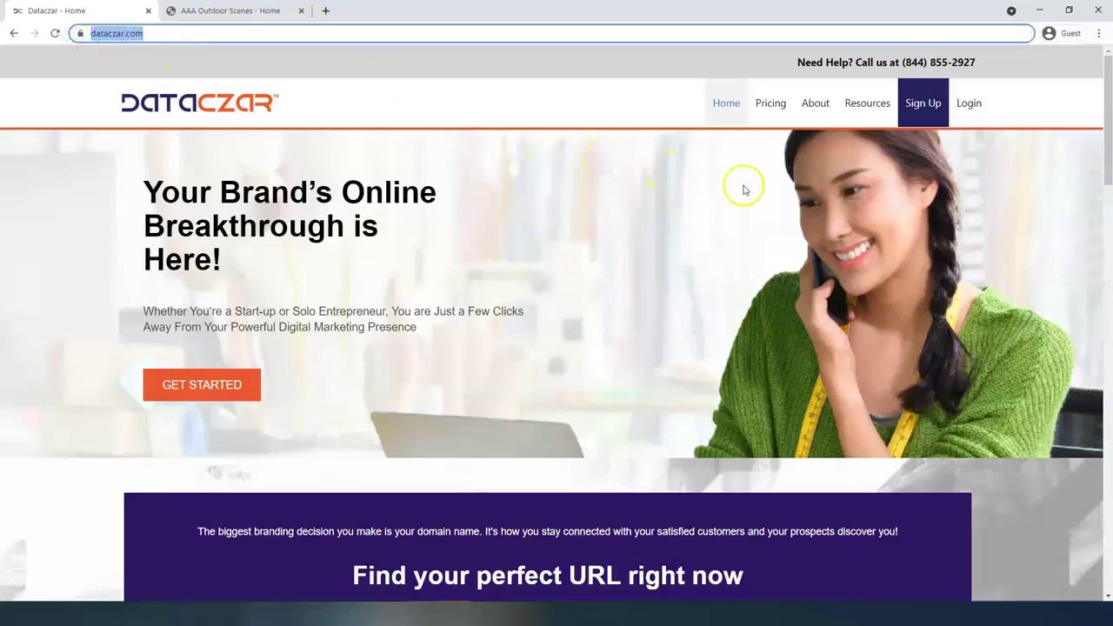
pyautogui.click(972, 106)
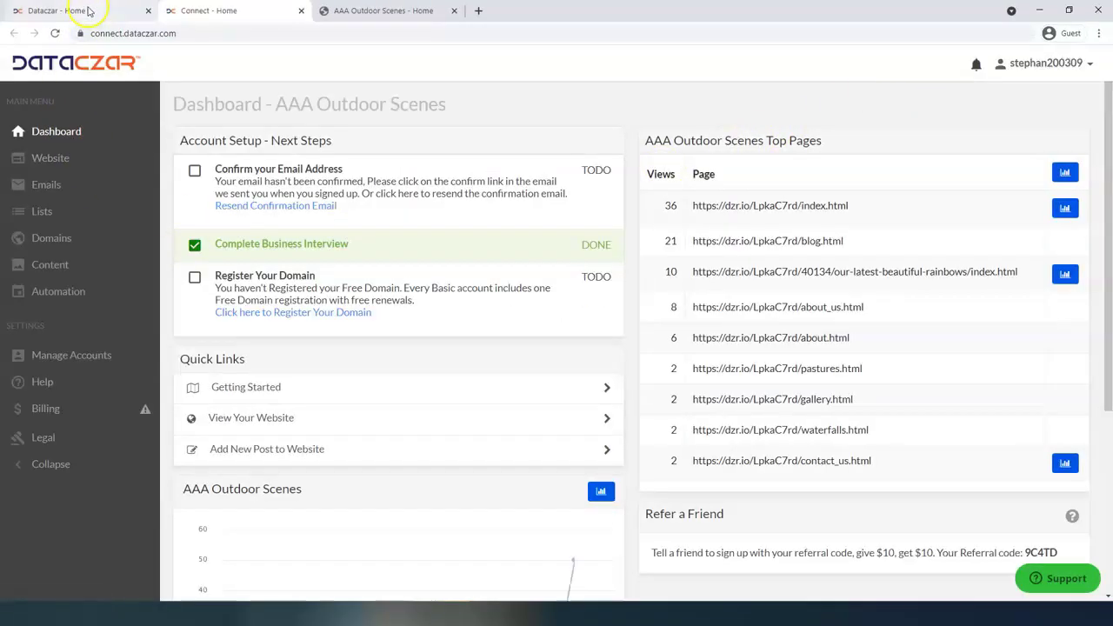
pyautogui.click(147, 11)
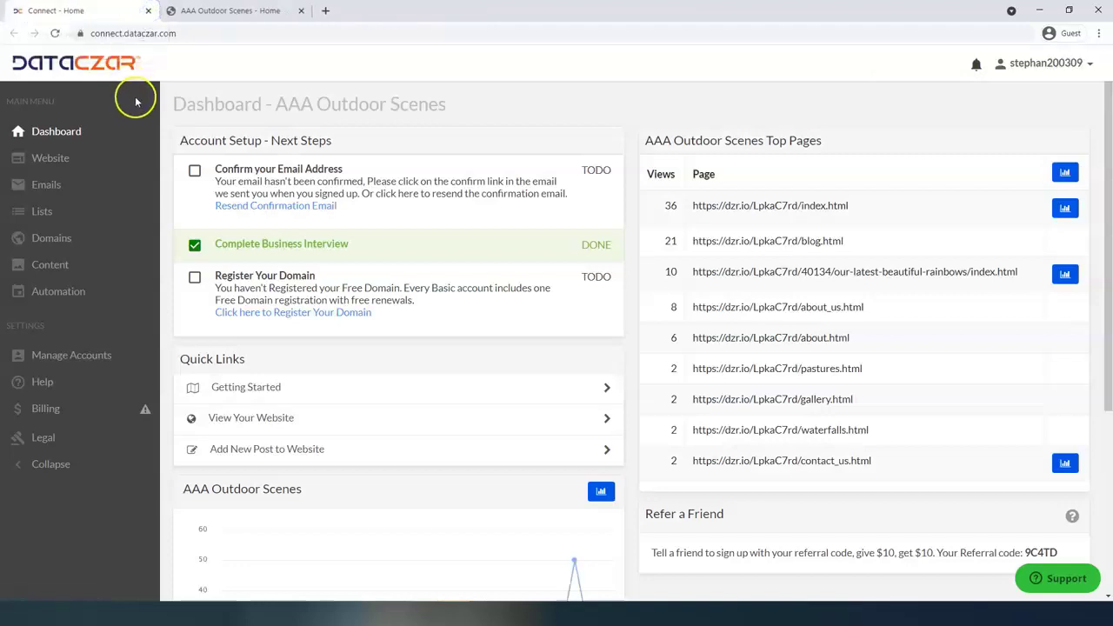
pyautogui.press('F11')
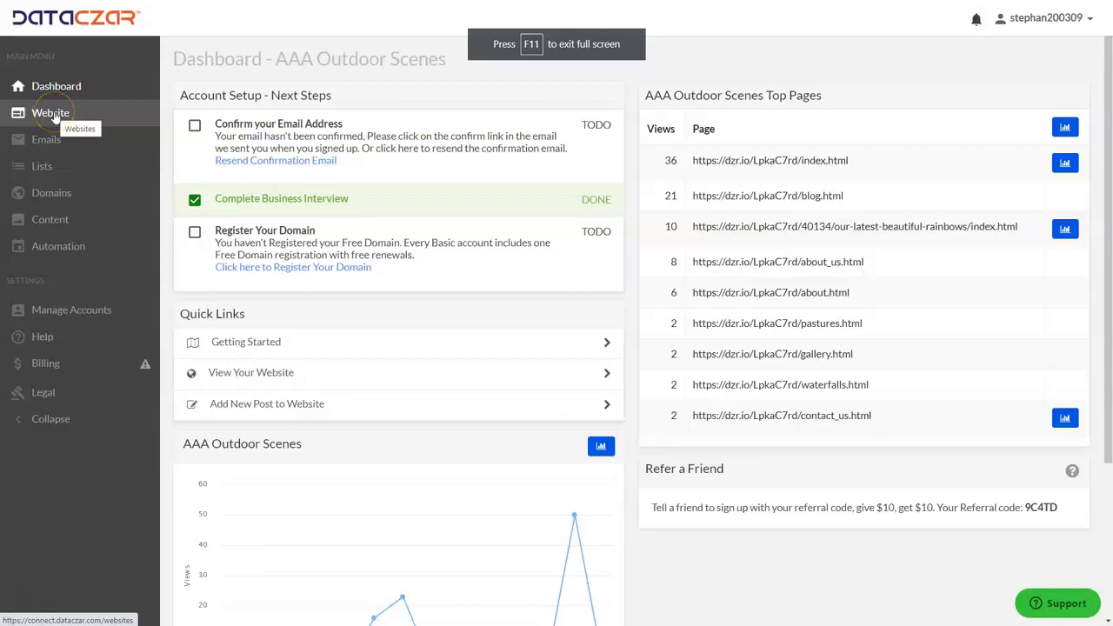
pyautogui.click(50, 113)
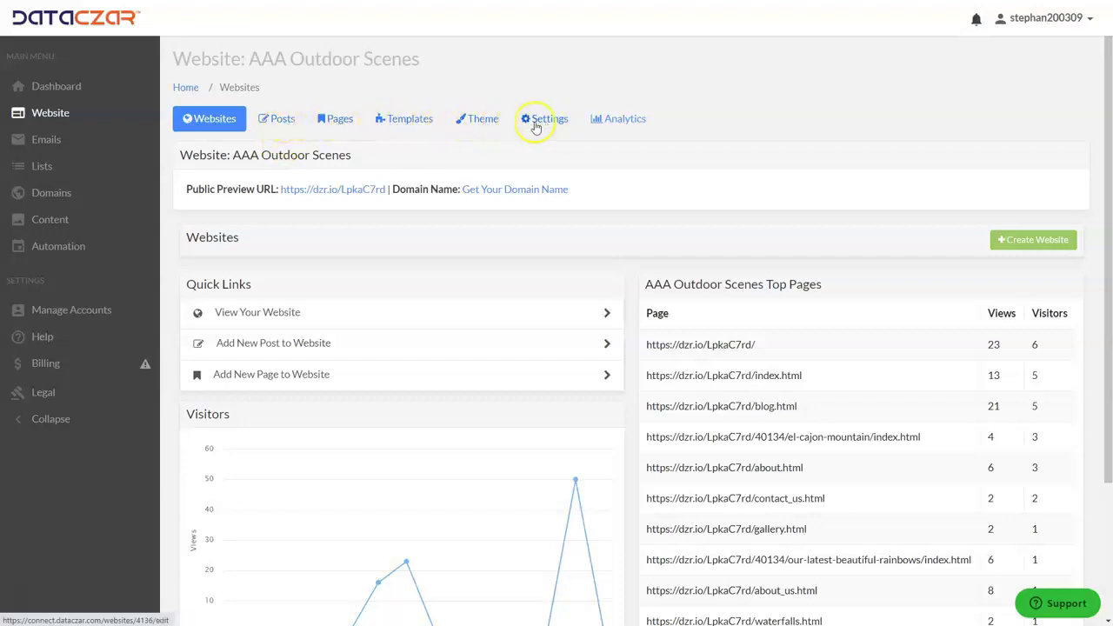
# - View the public AAA Outdoor Scenes site, and examine its page list and the Home page's content in the editor
pyautogui.click(412, 136)
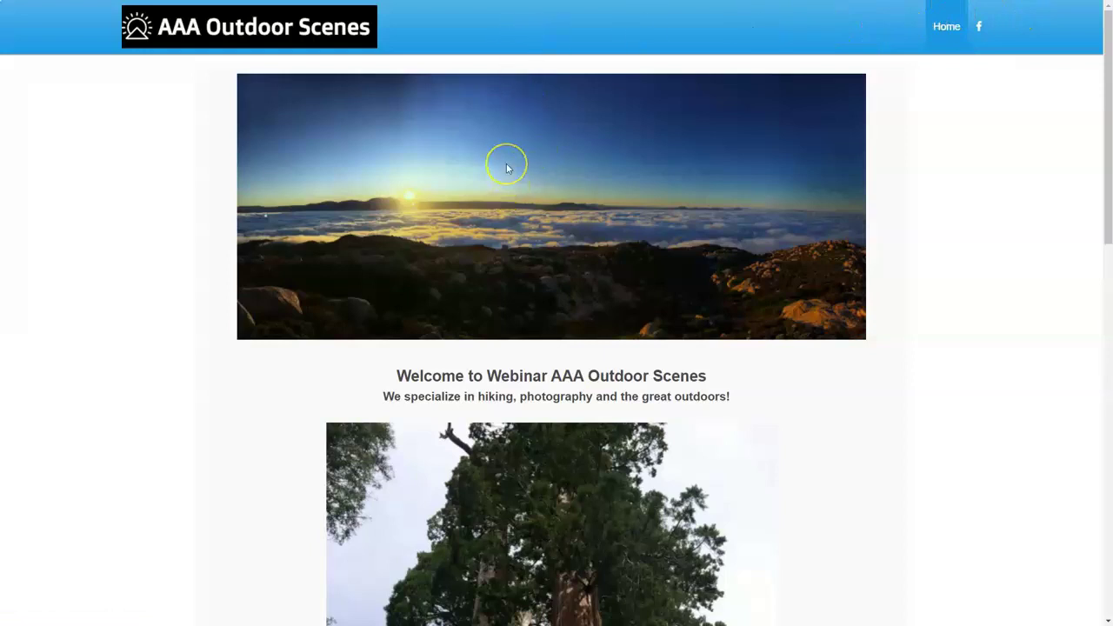
pyautogui.hotkey('ctrl', 'w')
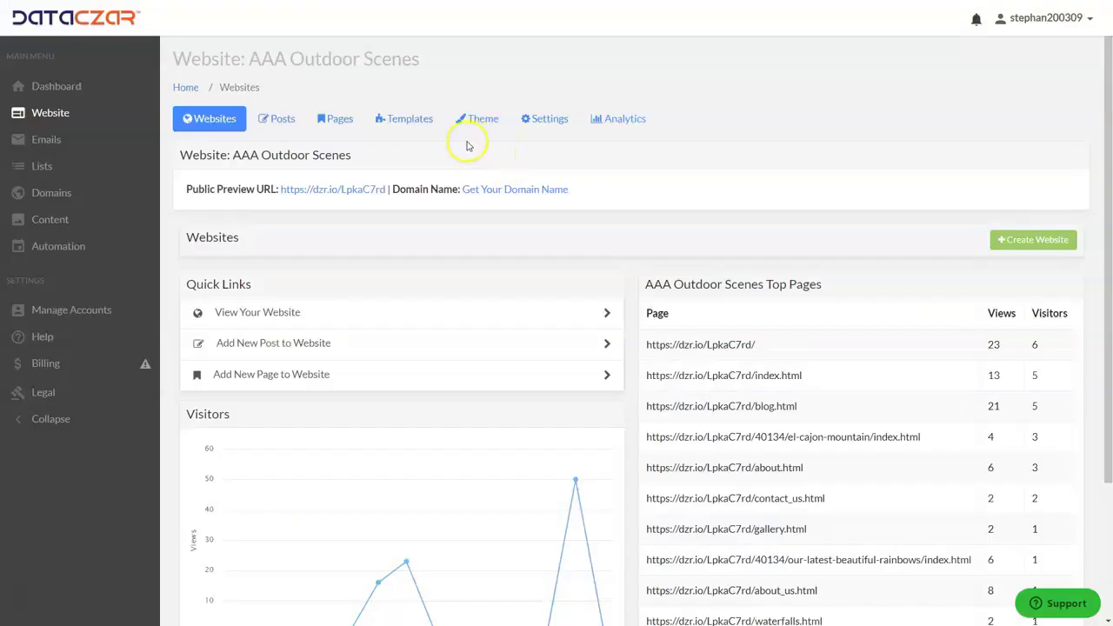
pyautogui.click(339, 120)
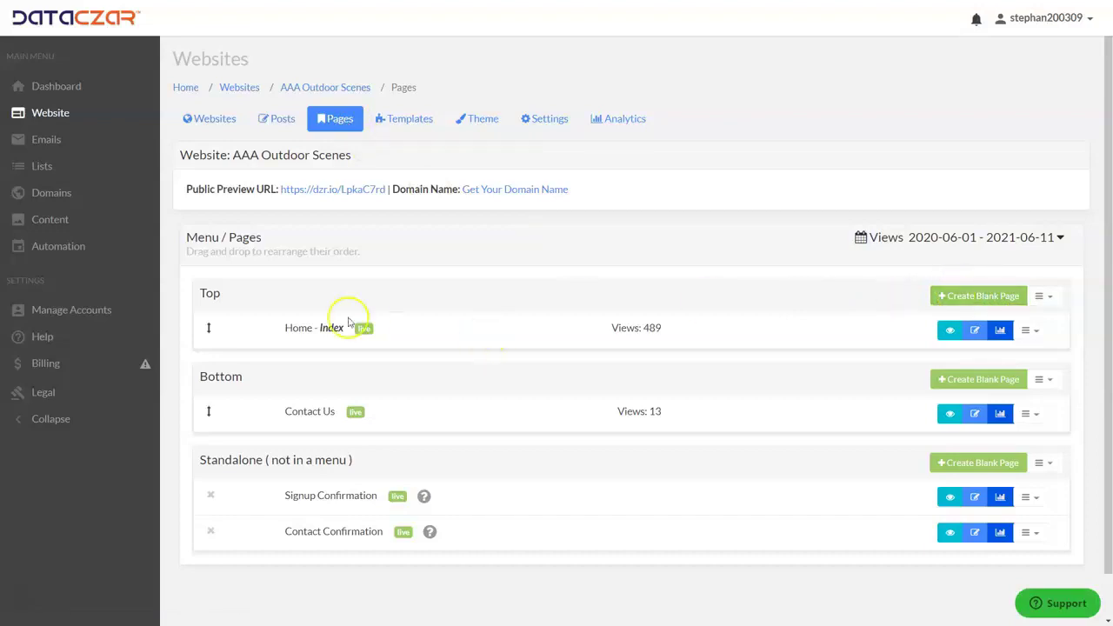
pyautogui.click(976, 330)
pyautogui.scroll(-1, 718, 400)
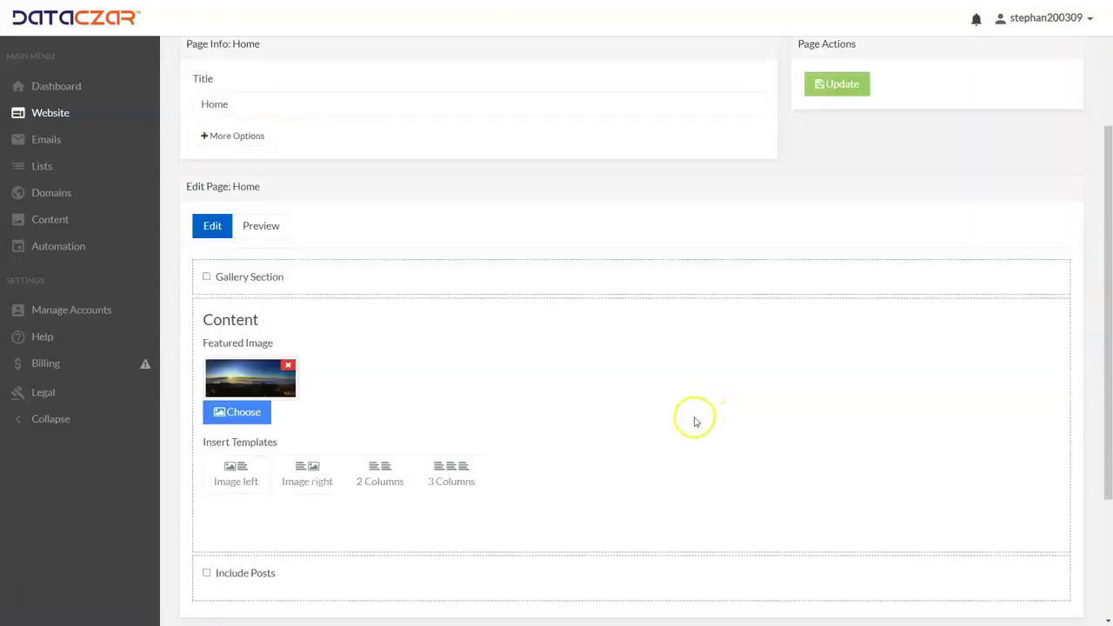
pyautogui.scroll(1, 691, 417)
pyautogui.click(338, 119)
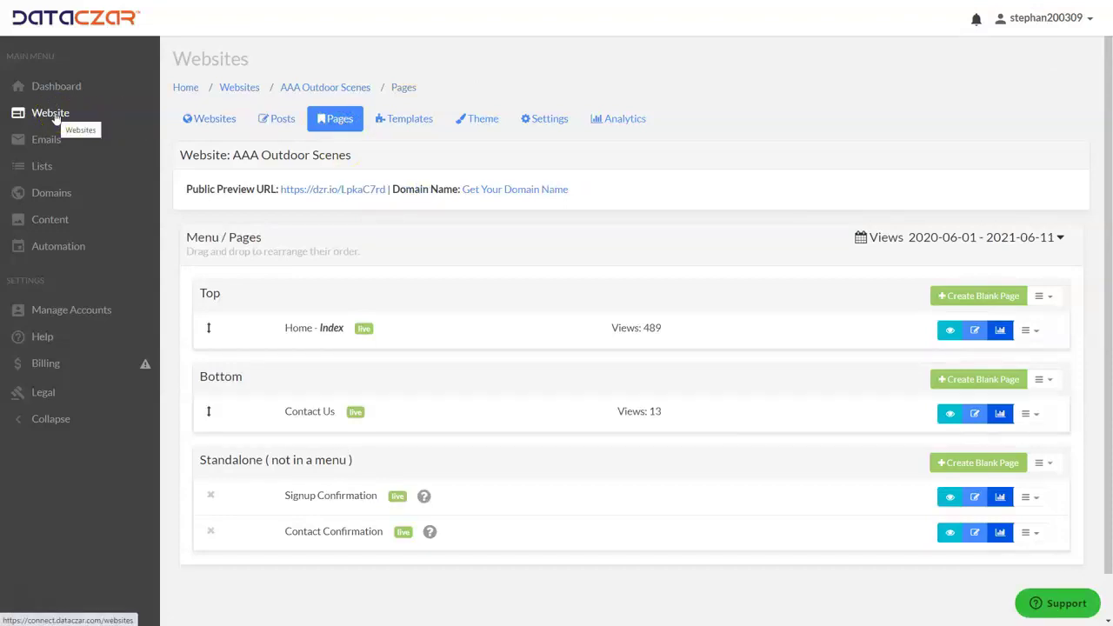
# - Start a new page for the AAA Outdoor Scenes website from the Blog template
pyautogui.click(54, 118)
pyautogui.click(301, 128)
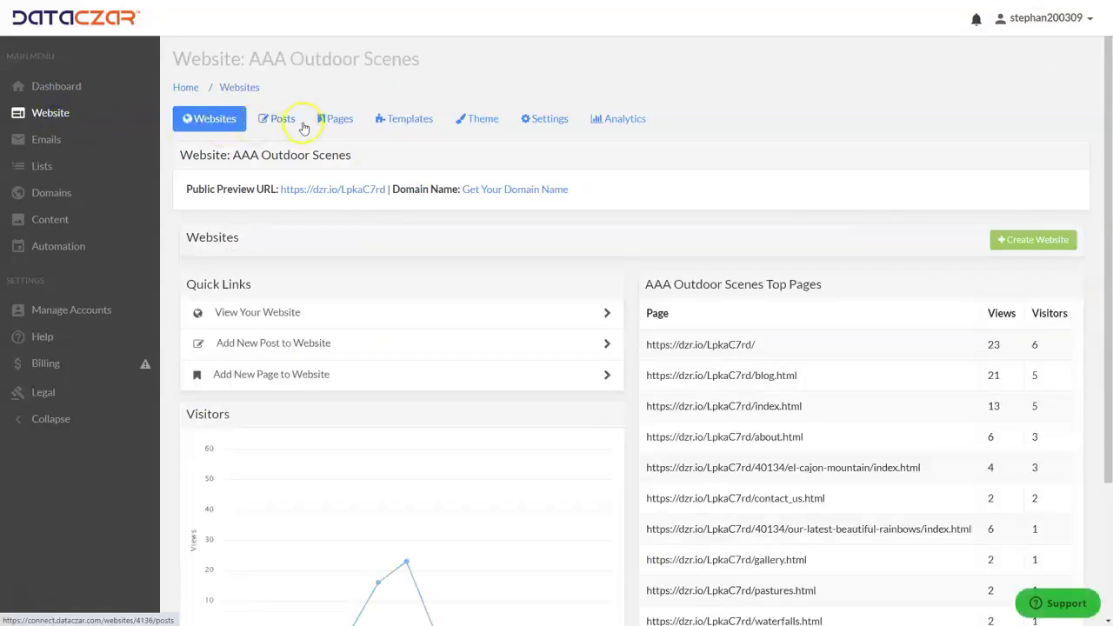
pyautogui.click(420, 122)
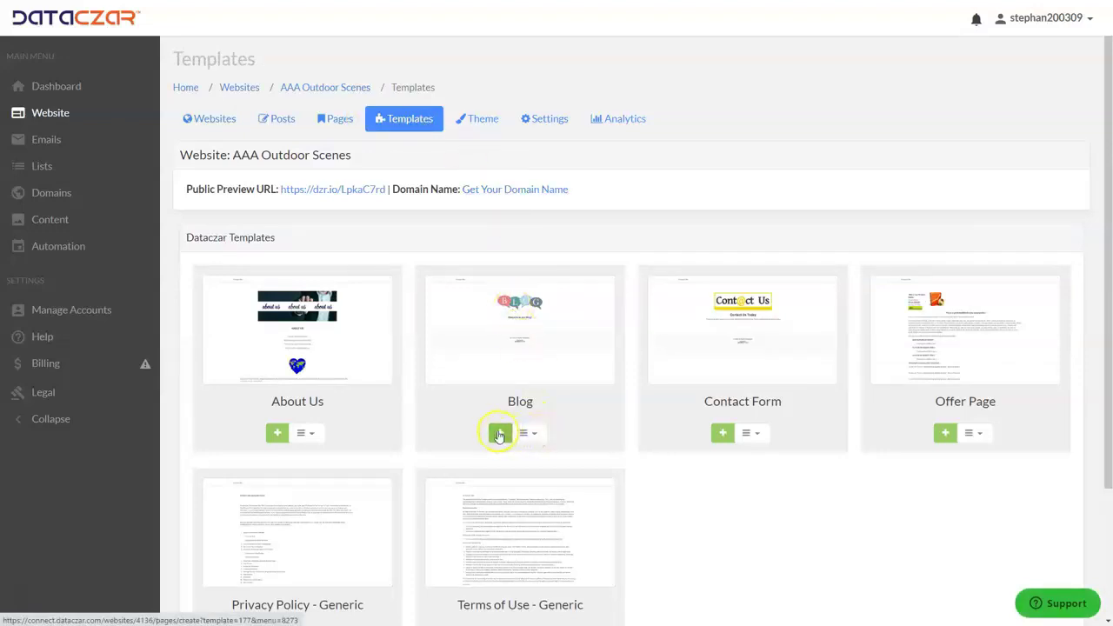
pyautogui.click(500, 434)
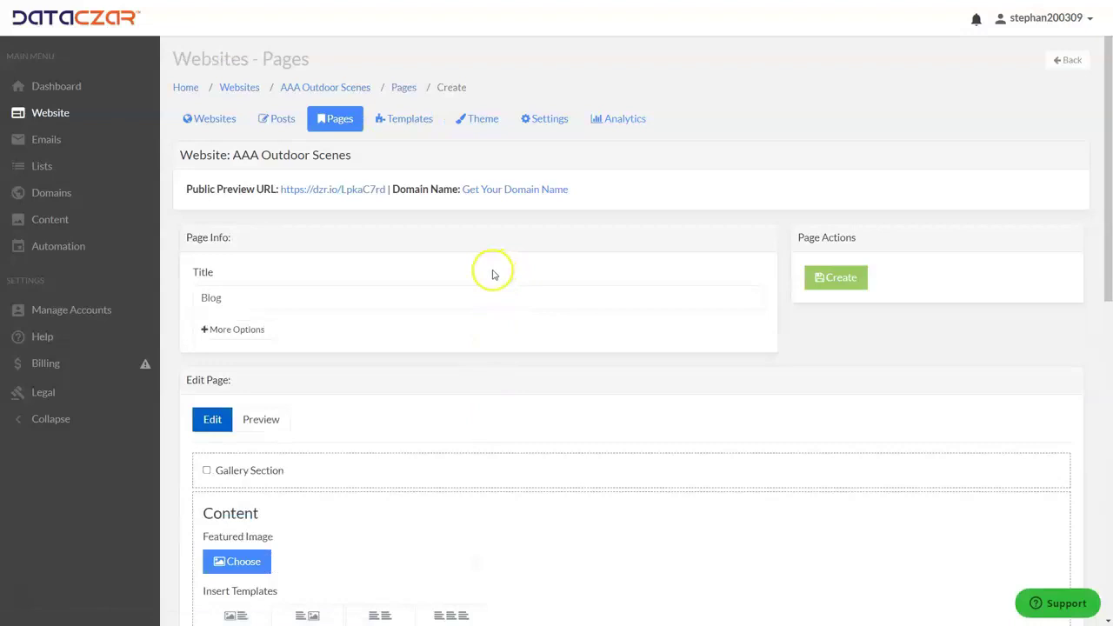
# - Set the stored valley photo with cliffs and trees from My Images as the new page's featured image
pyautogui.scroll(-5, 492, 275)
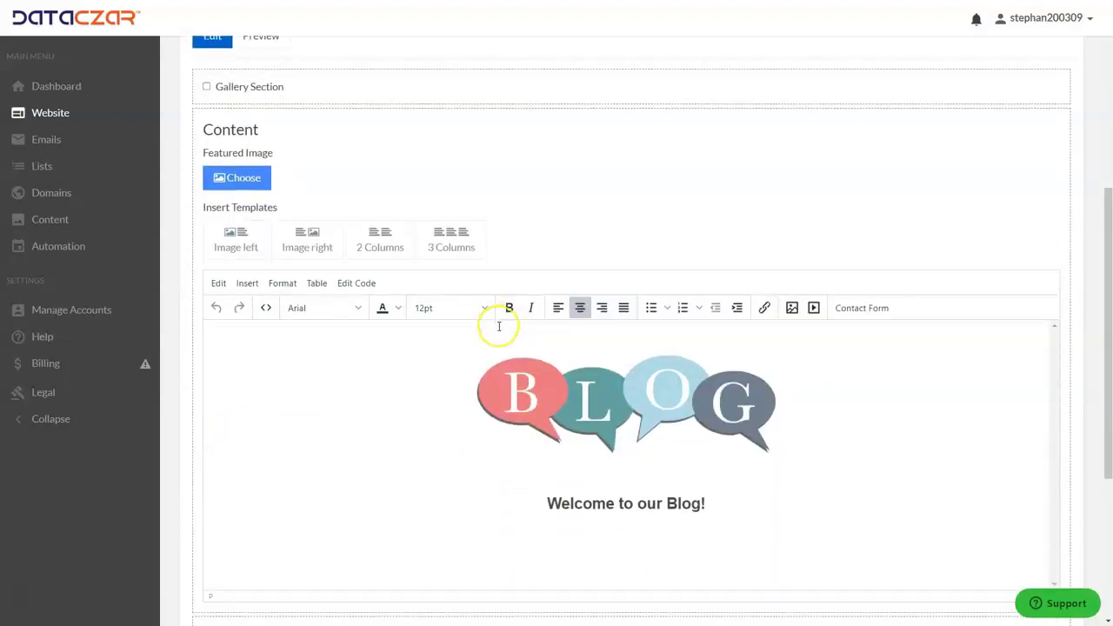
pyautogui.scroll(2, 499, 327)
pyautogui.scroll(3, 499, 330)
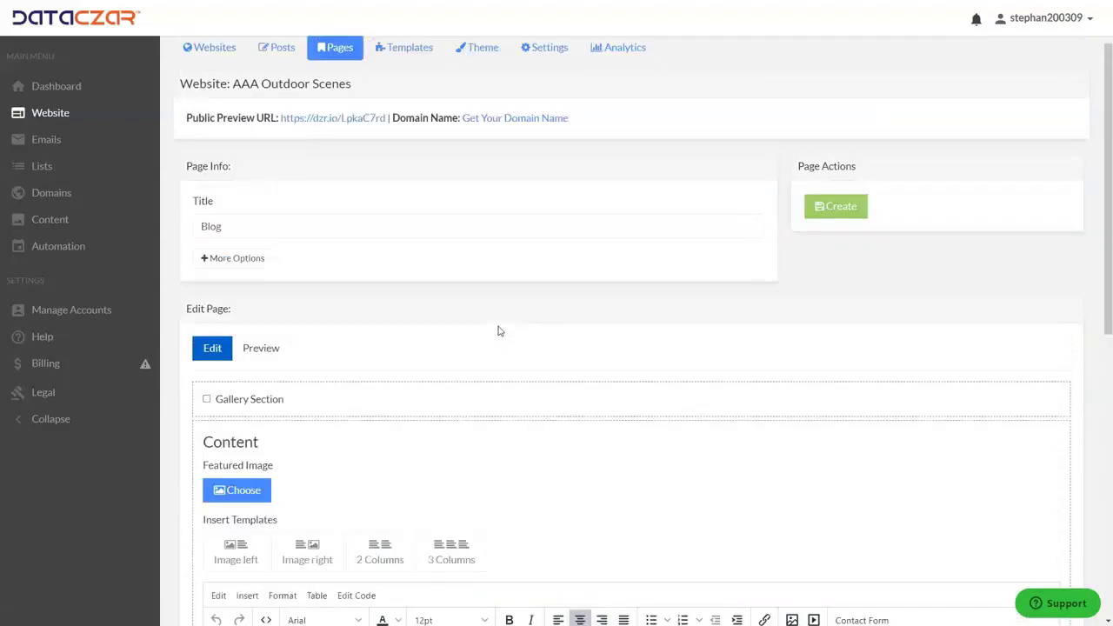
pyautogui.scroll(-4, 498, 331)
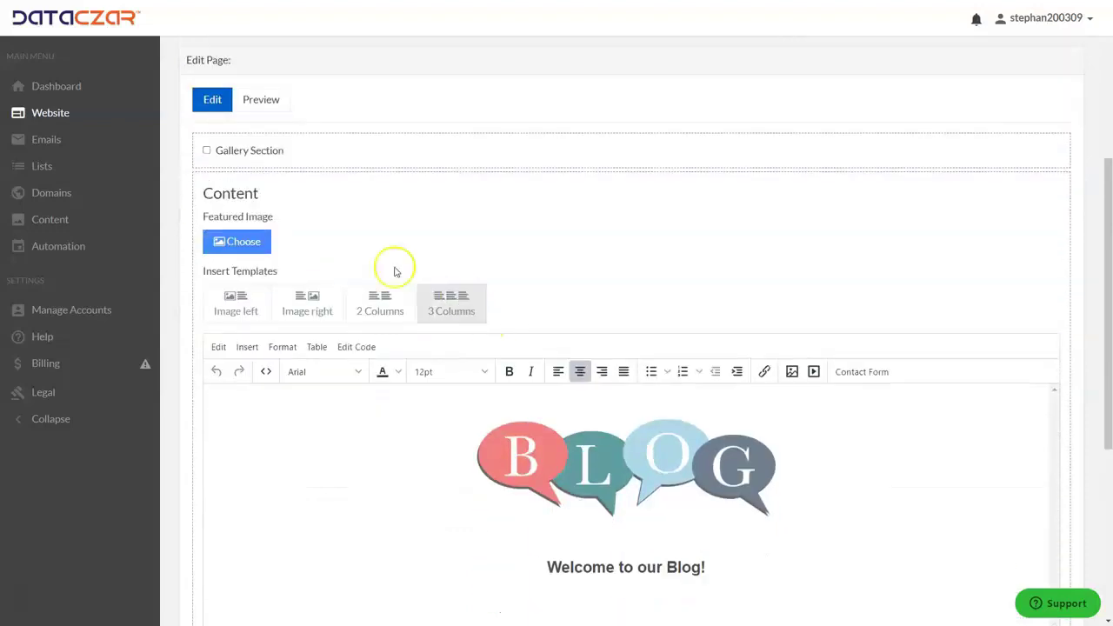
pyautogui.click(244, 242)
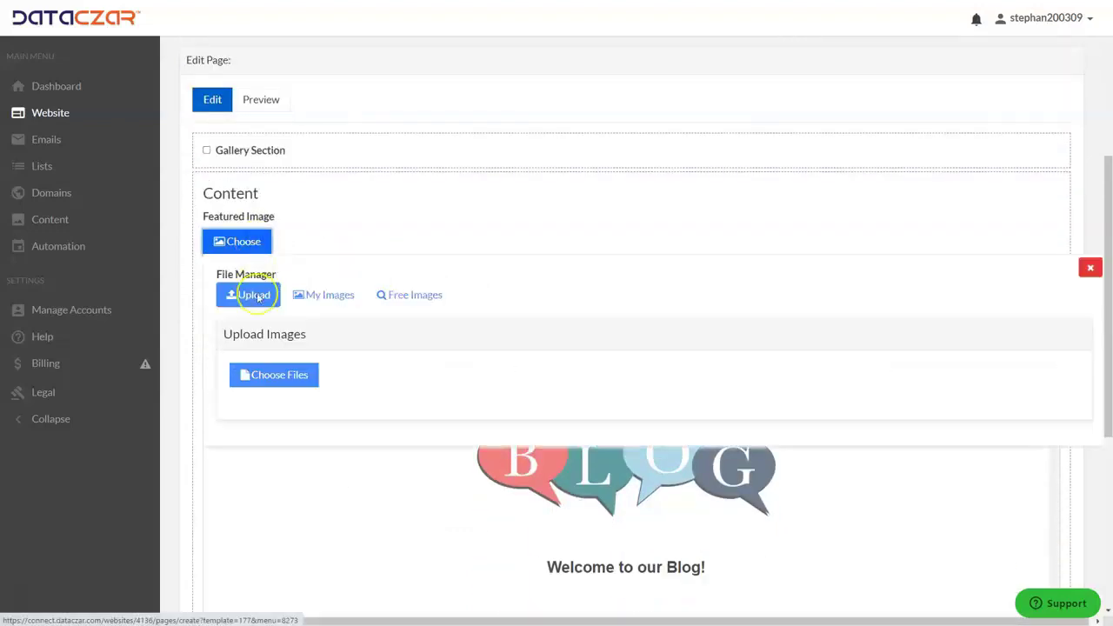
pyautogui.click(346, 296)
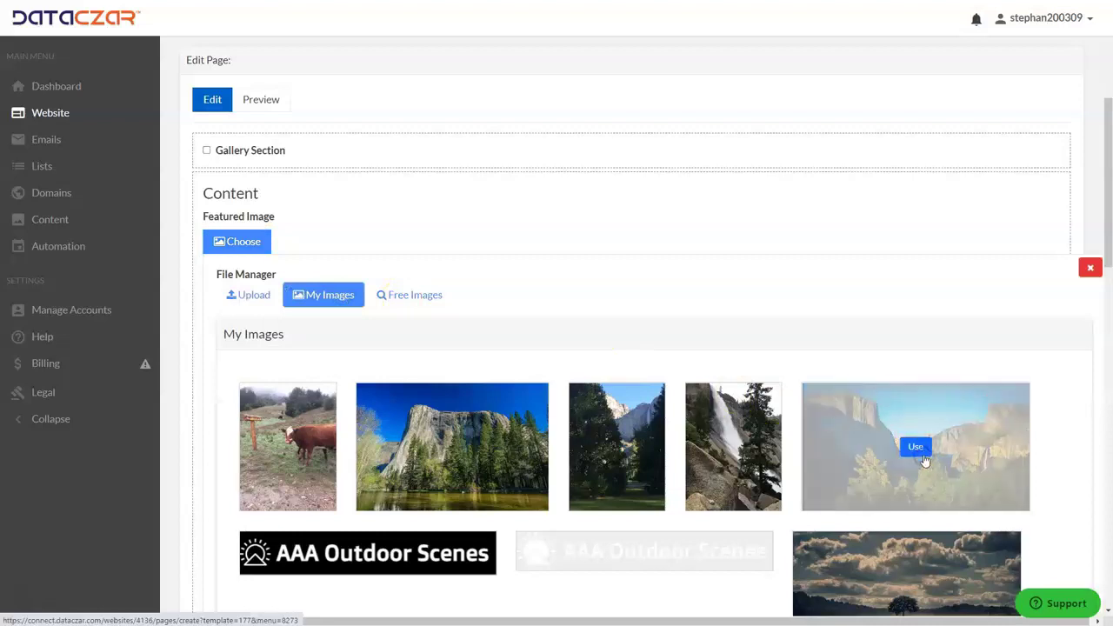
pyautogui.click(917, 447)
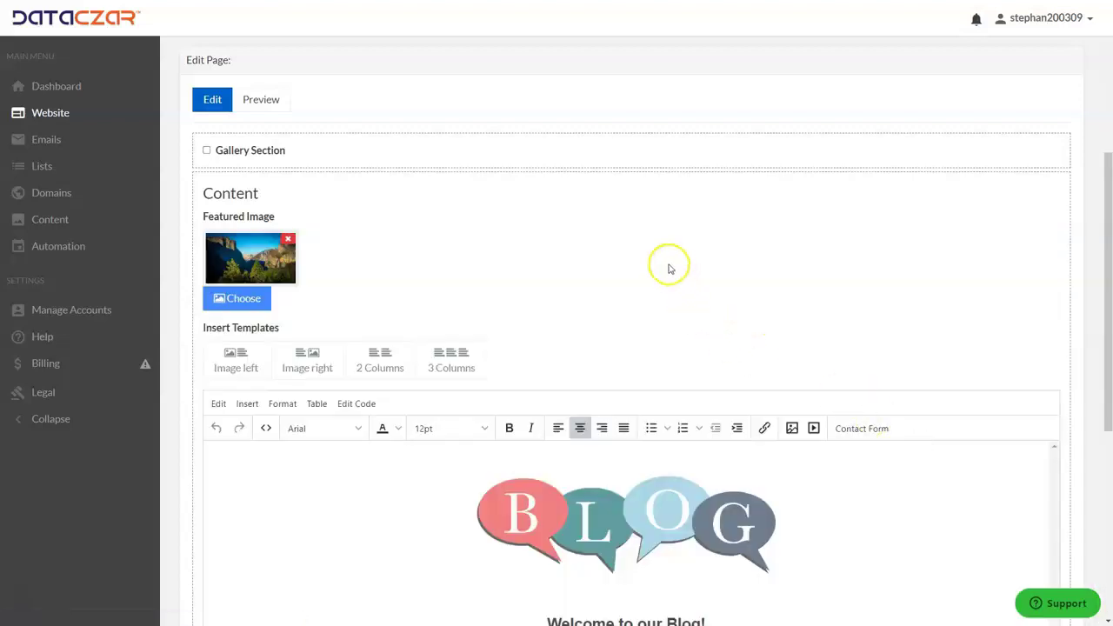
# - Replace the BLOG speech-bubble graphic in the page content with the wide waterfall photo with a rainbow from My Images
pyautogui.scroll(-2, 666, 266)
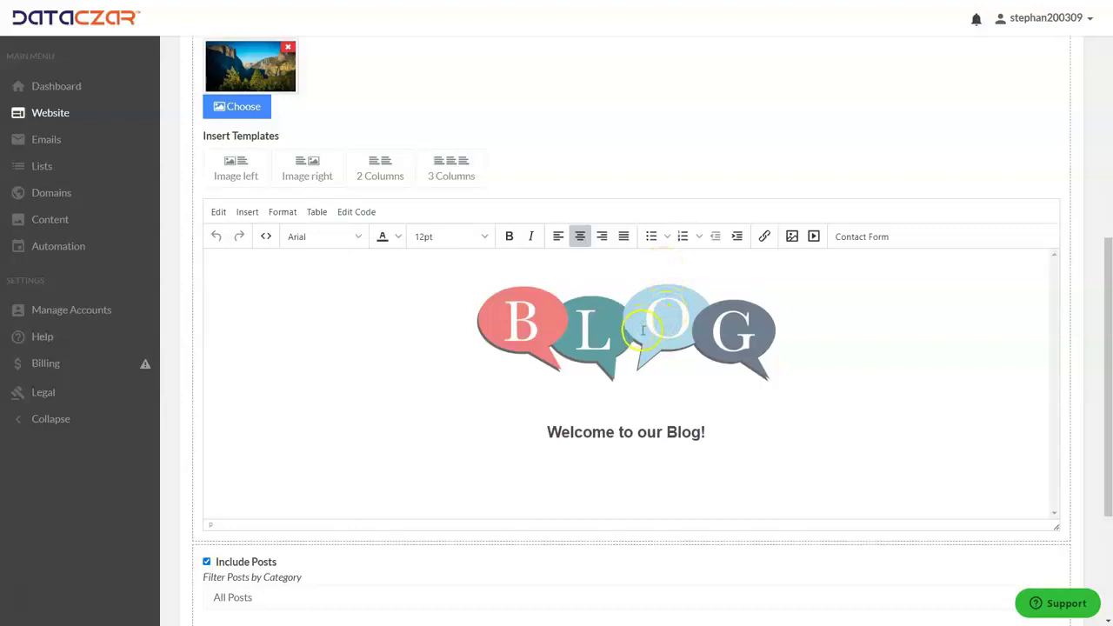
pyautogui.click(639, 341)
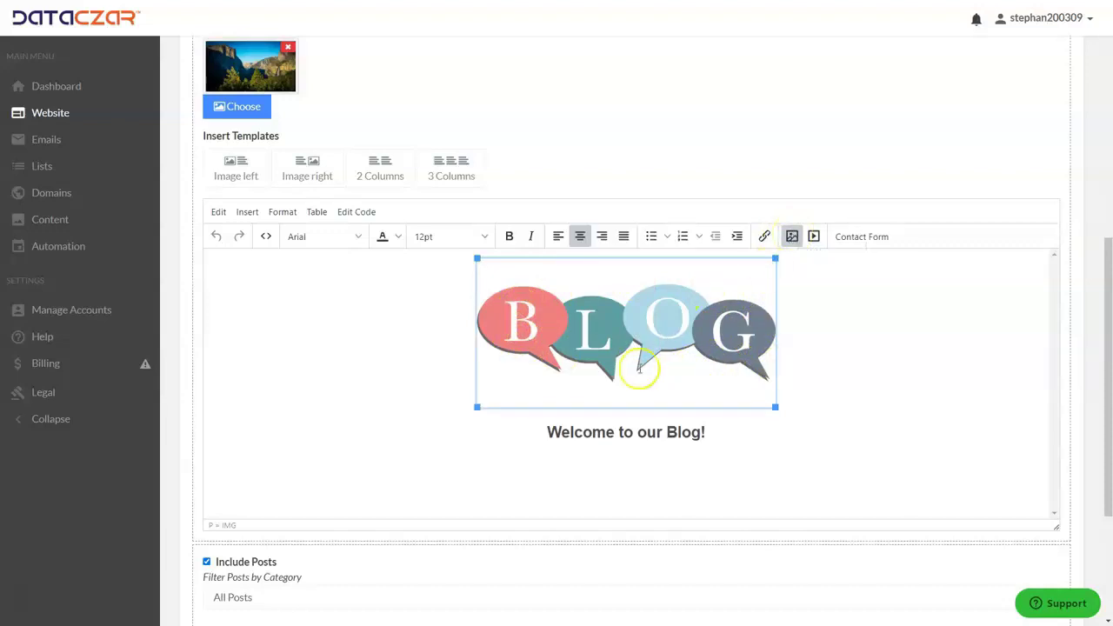
pyautogui.click(793, 237)
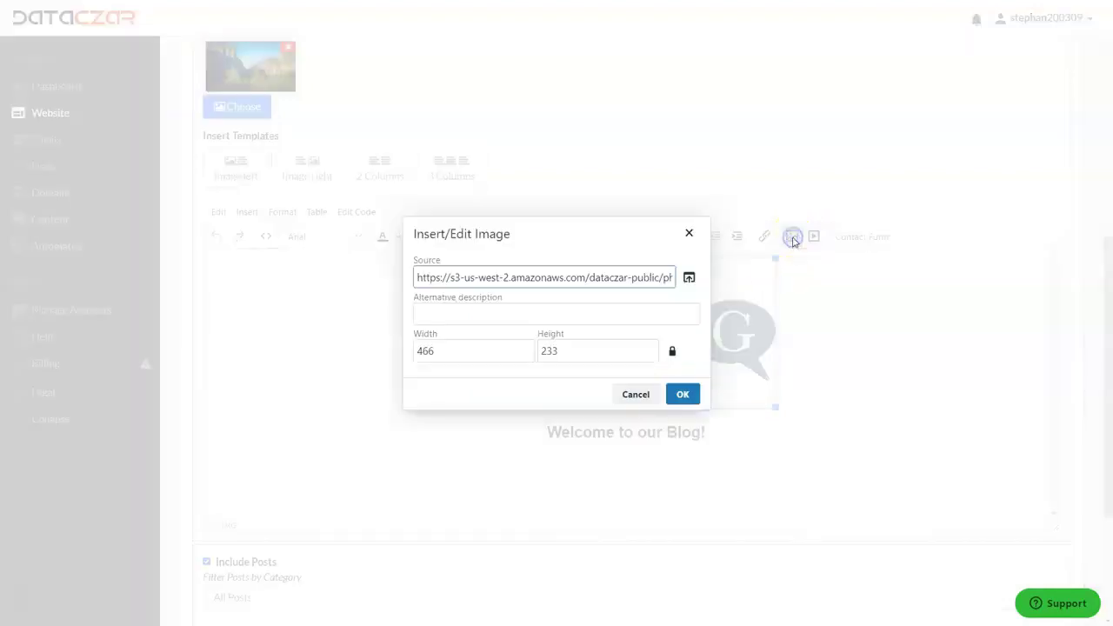
pyautogui.click(689, 276)
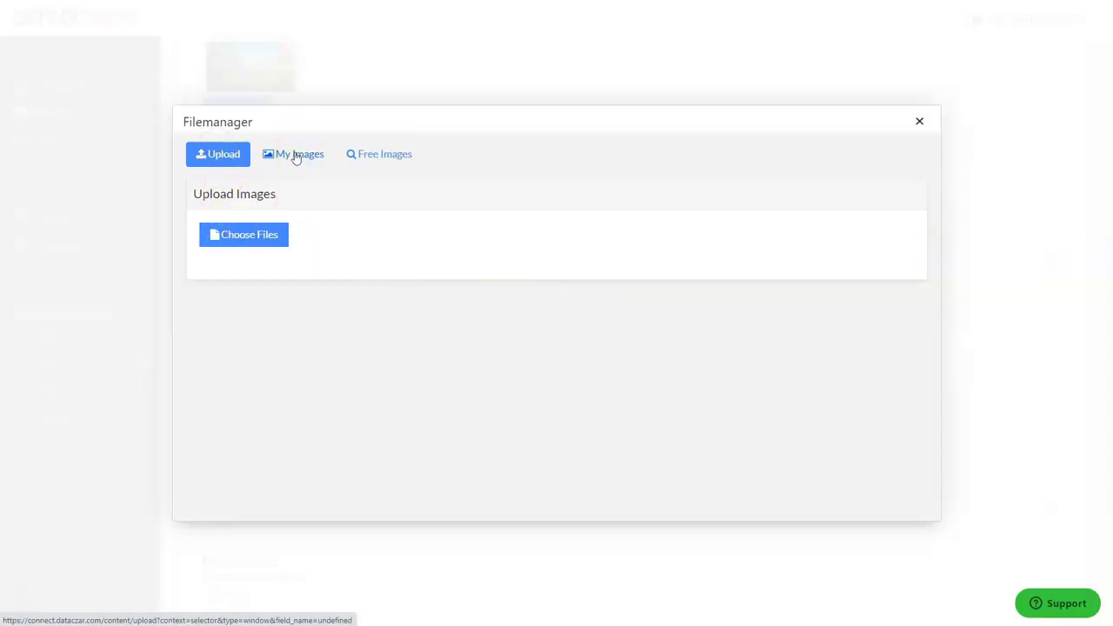
pyautogui.click(296, 157)
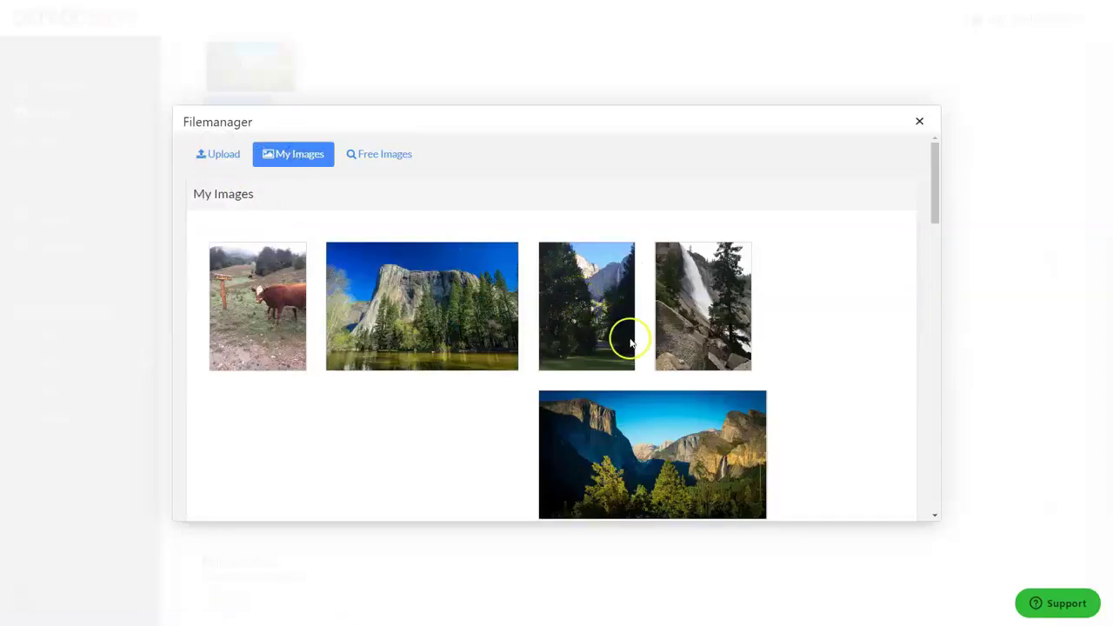
pyautogui.scroll(-6, 622, 335)
pyautogui.scroll(-5, 615, 329)
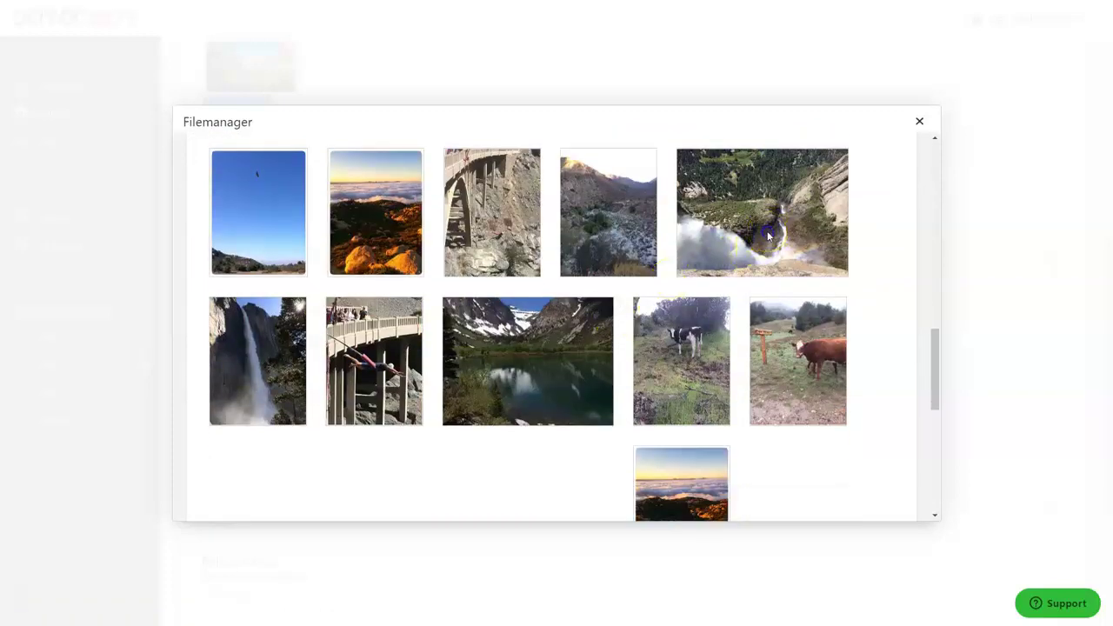
pyautogui.click(763, 214)
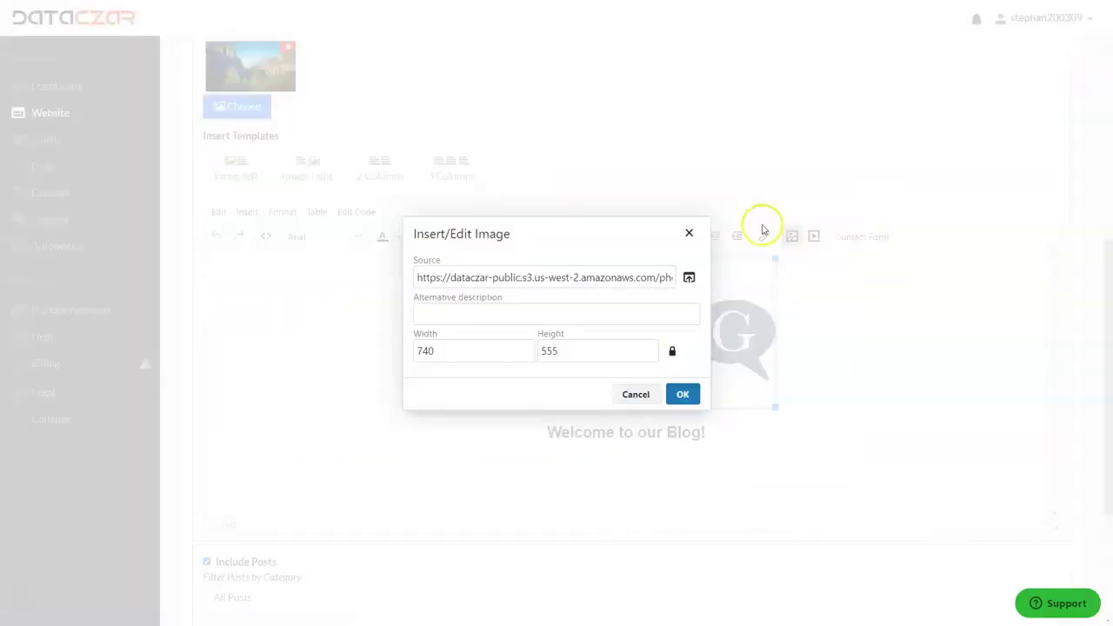
pyautogui.click(682, 394)
# - Shrink the waterfall photo slightly in the content area and add a blank line after "Welcome to our Blog!"
pyautogui.scroll(-1, 647, 344)
pyautogui.moveTo(388, 462); pyautogui.dragTo(418, 426)
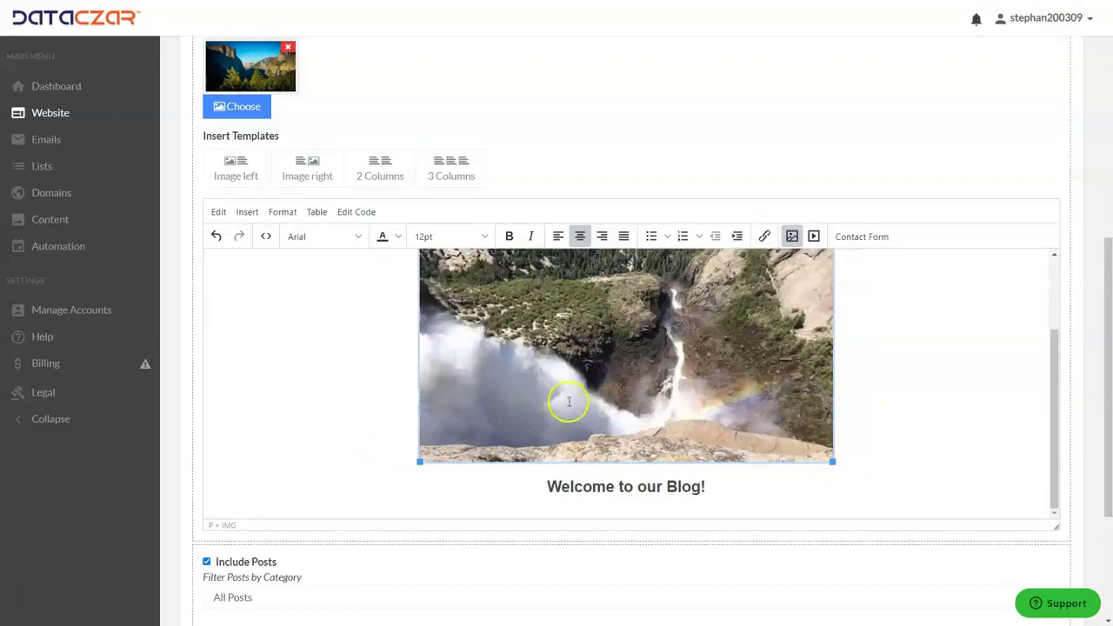
pyautogui.scroll(-3, 569, 401)
pyautogui.scroll(3, 721, 248)
pyautogui.scroll(-3, 723, 253)
pyautogui.click(741, 262)
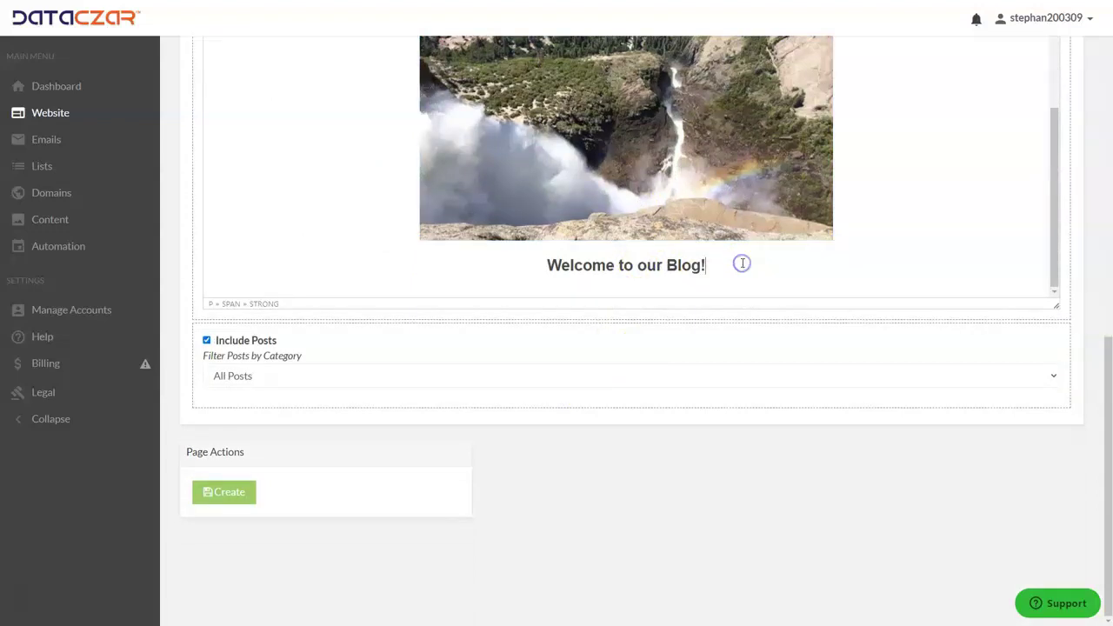
pyautogui.press('Return')
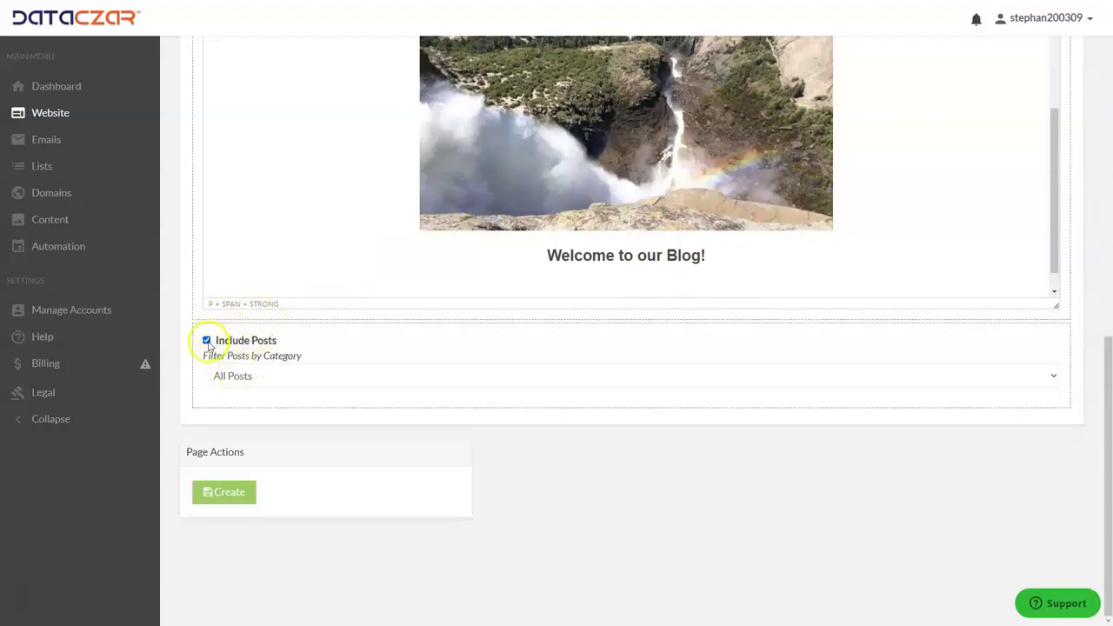
# - Check the page's additional menu and status options, and create the Blog page
pyautogui.scroll(10, 345, 288)
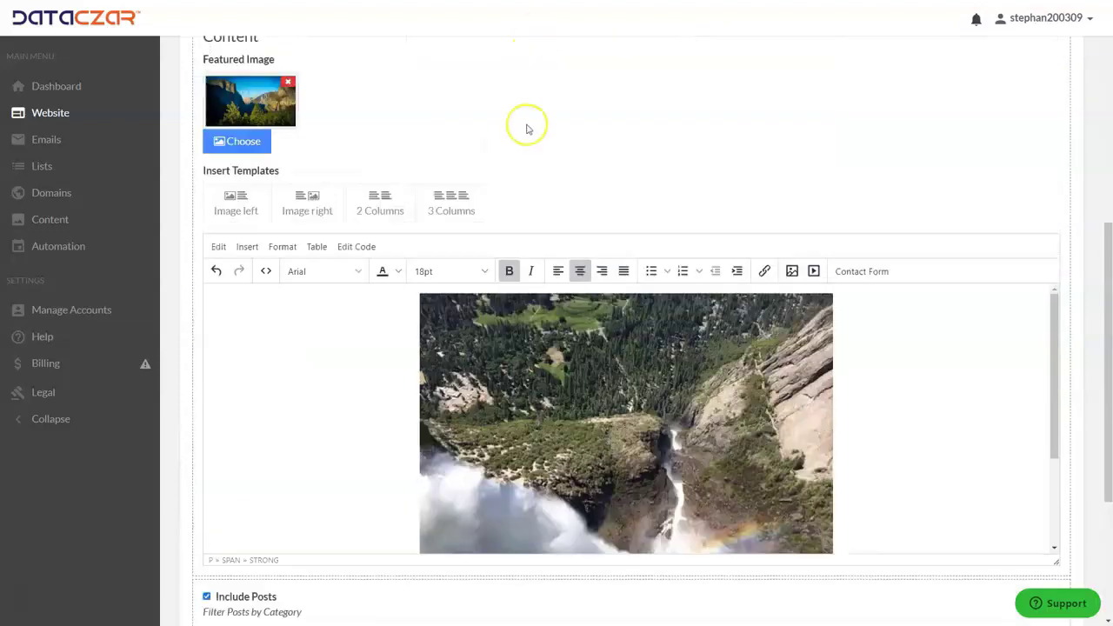
pyautogui.scroll(3, 514, 165)
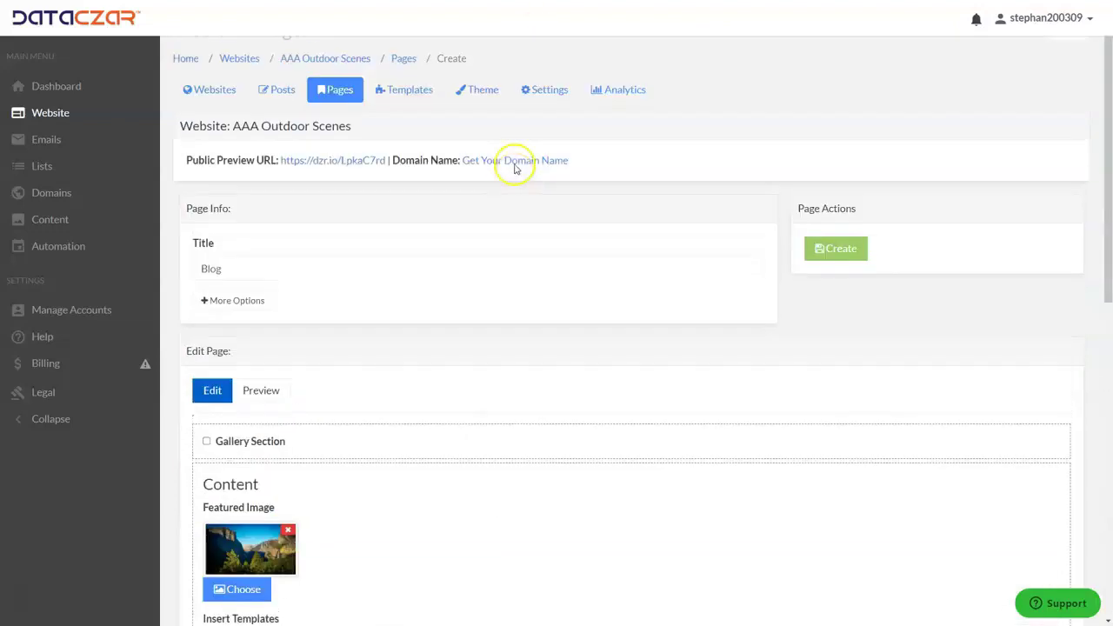
pyautogui.click(254, 304)
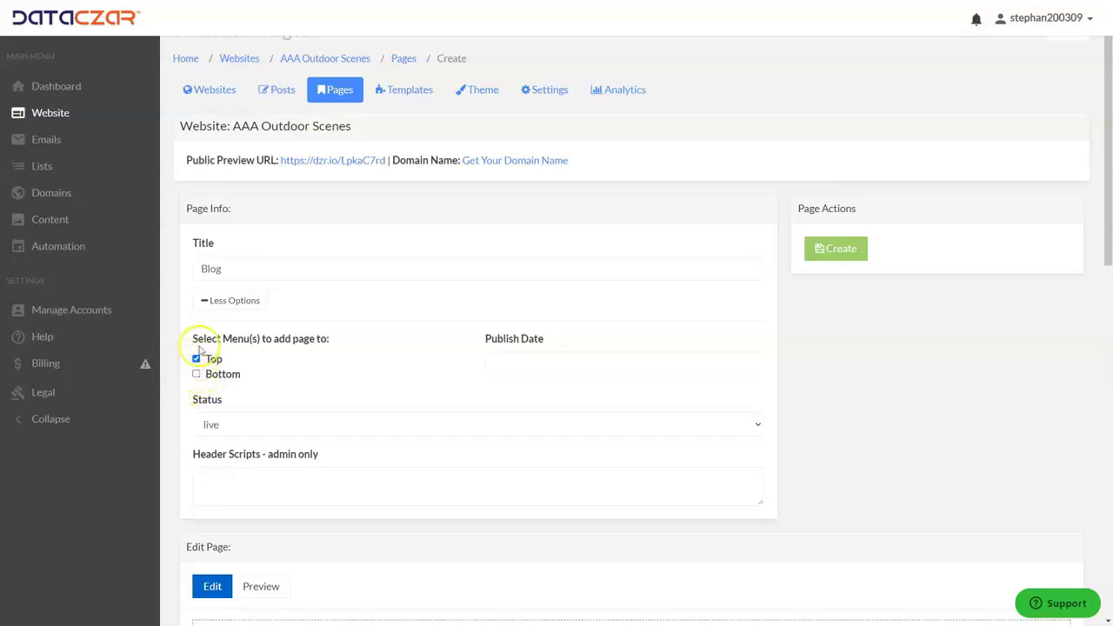
pyautogui.click(254, 300)
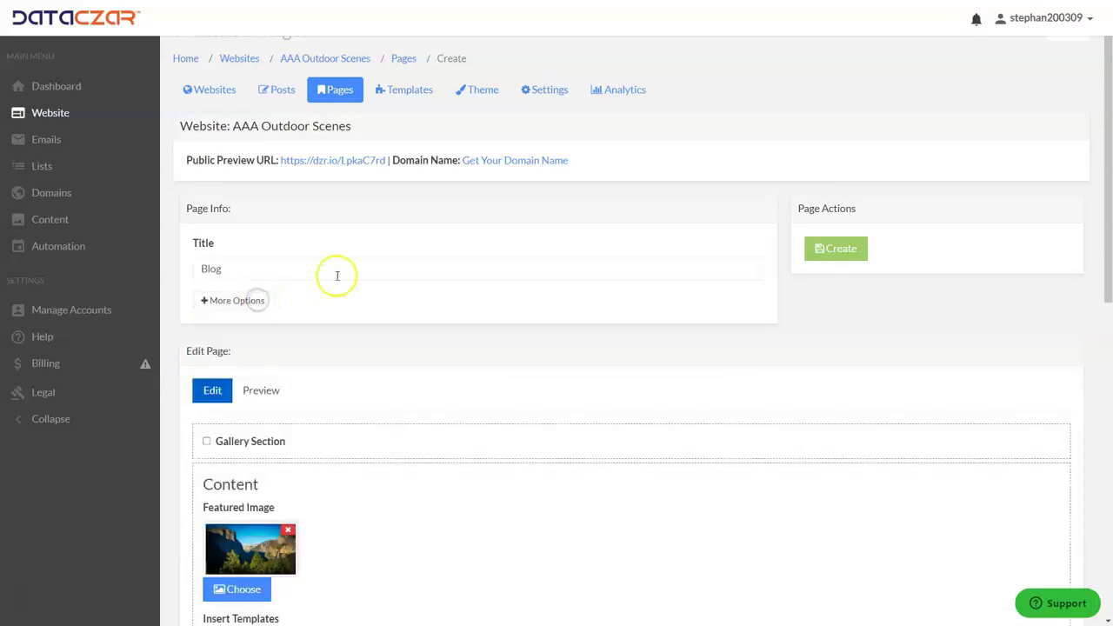
pyautogui.scroll(-3, 339, 271)
pyautogui.scroll(-10, 343, 270)
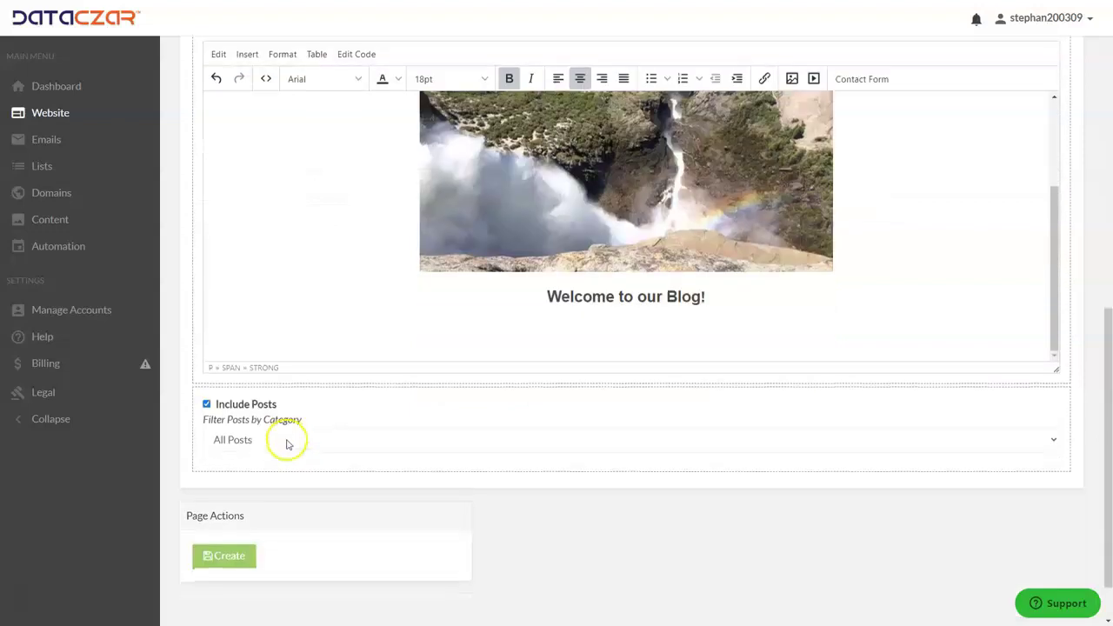
pyautogui.click(235, 489)
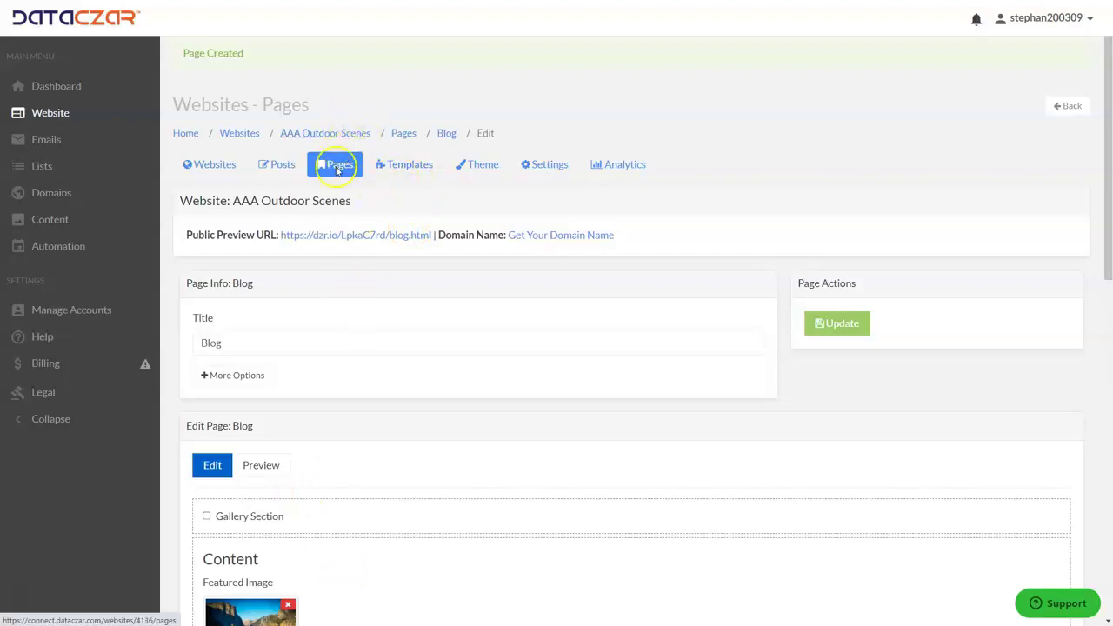
# - Start a new page for the website from the Dataczar About Us template
pyautogui.click(408, 167)
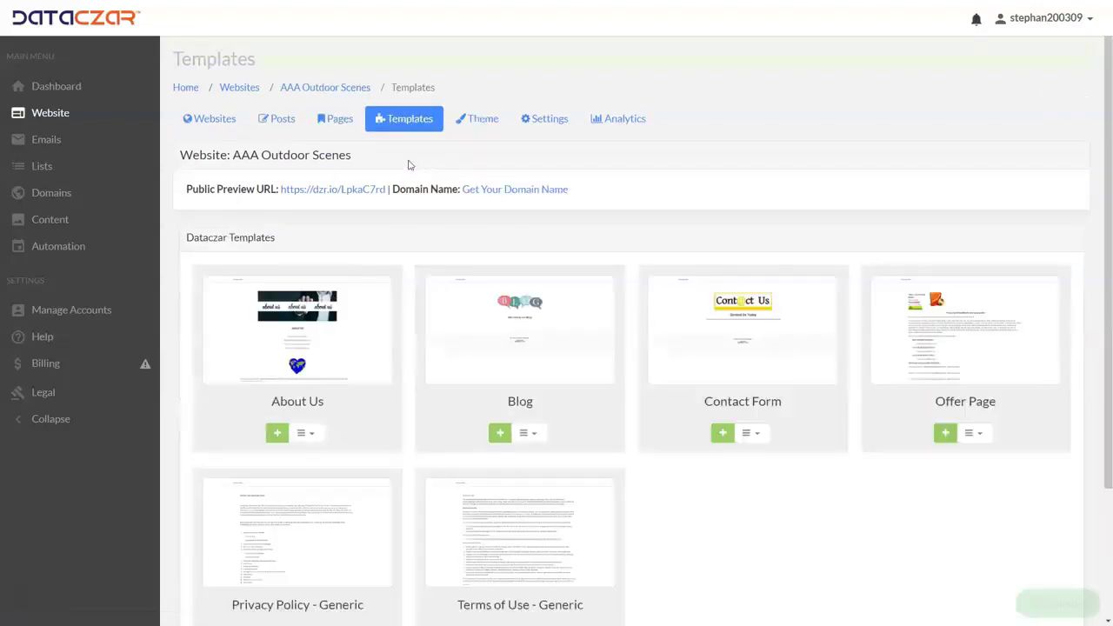
pyautogui.click(277, 434)
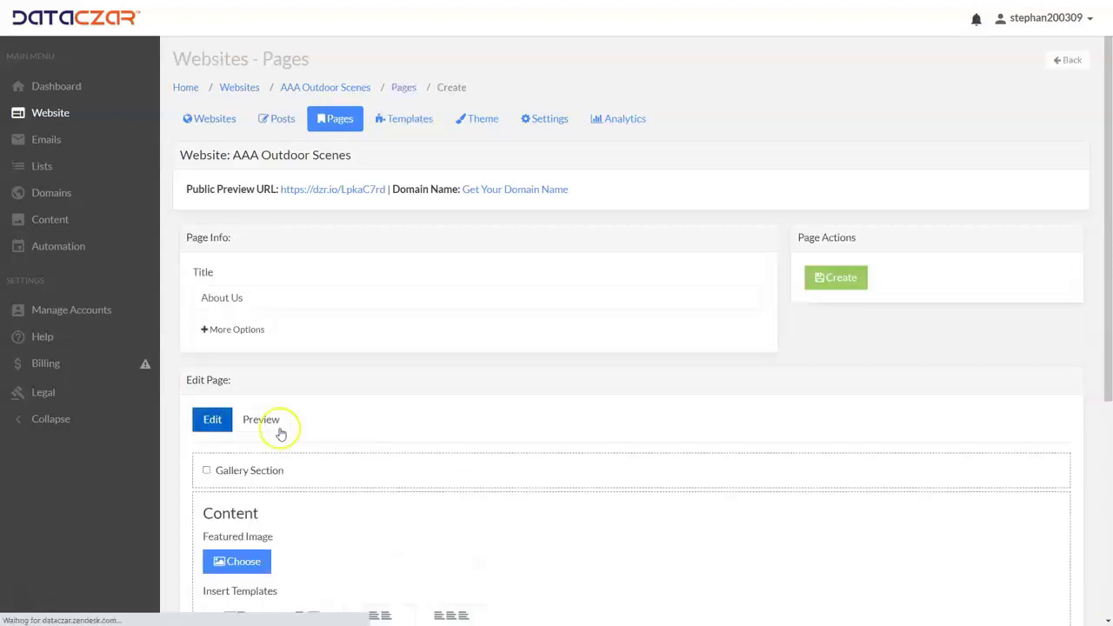
# - Examine the About Us template's content layout and the page's additional menu and status options
pyautogui.scroll(-2, 440, 304)
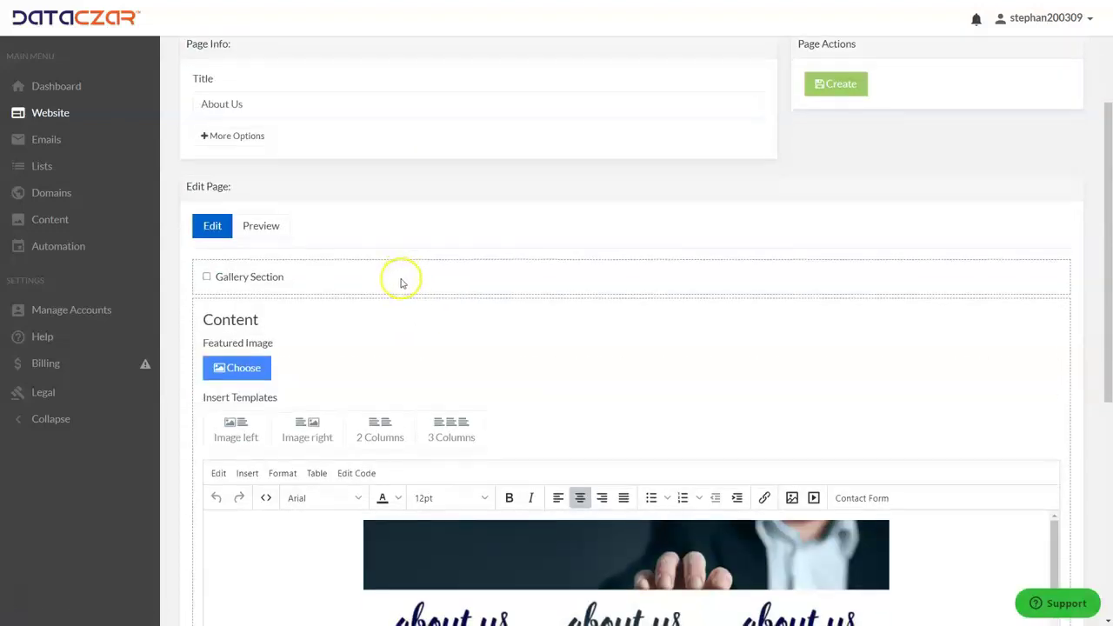
pyautogui.scroll(-2, 392, 279)
pyautogui.scroll(-5, 474, 328)
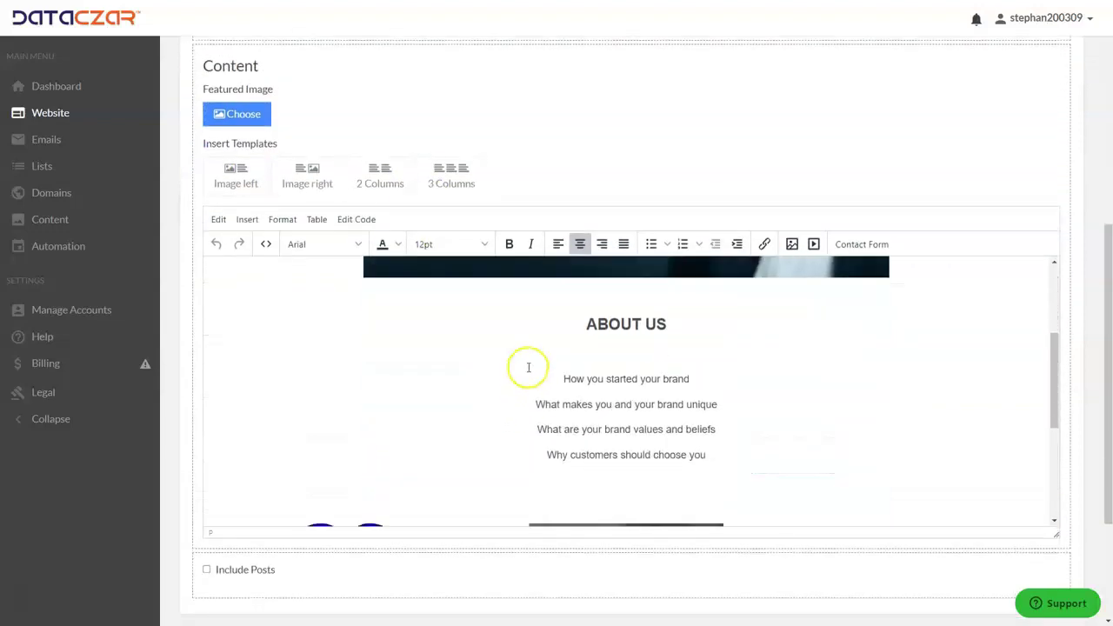
pyautogui.scroll(-3, 536, 355)
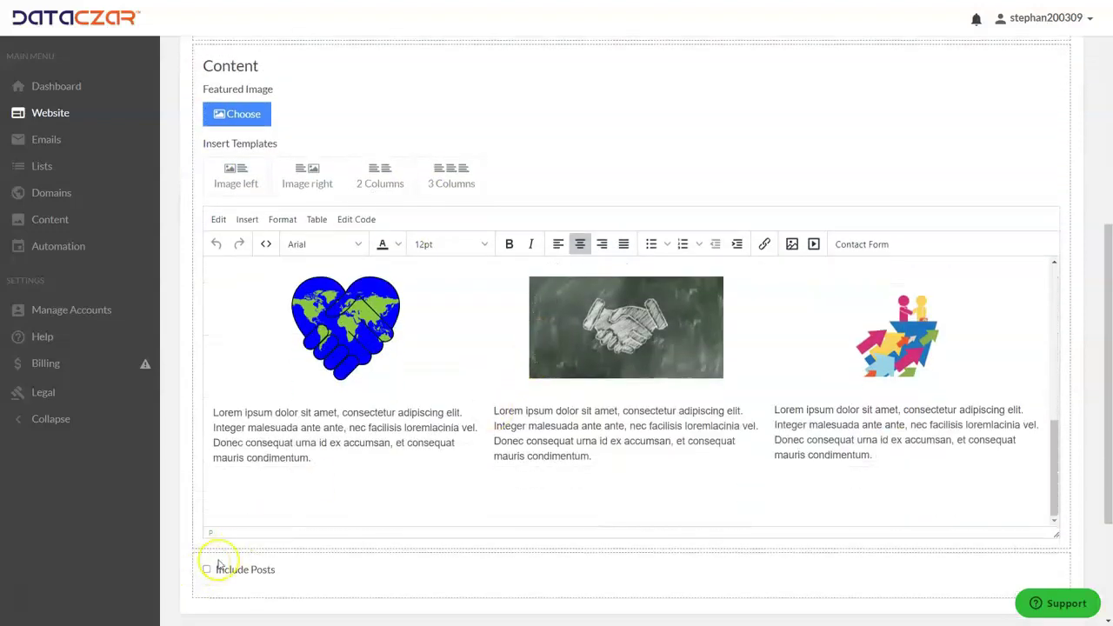
pyautogui.scroll(5, 440, 368)
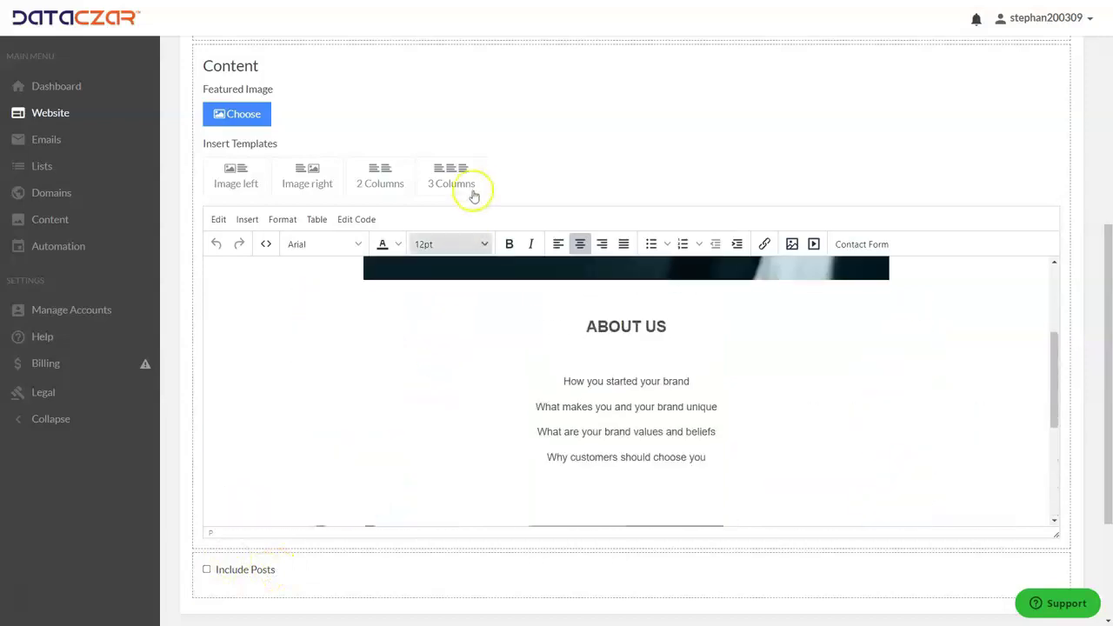
pyautogui.scroll(3, 472, 202)
pyautogui.scroll(3, 385, 223)
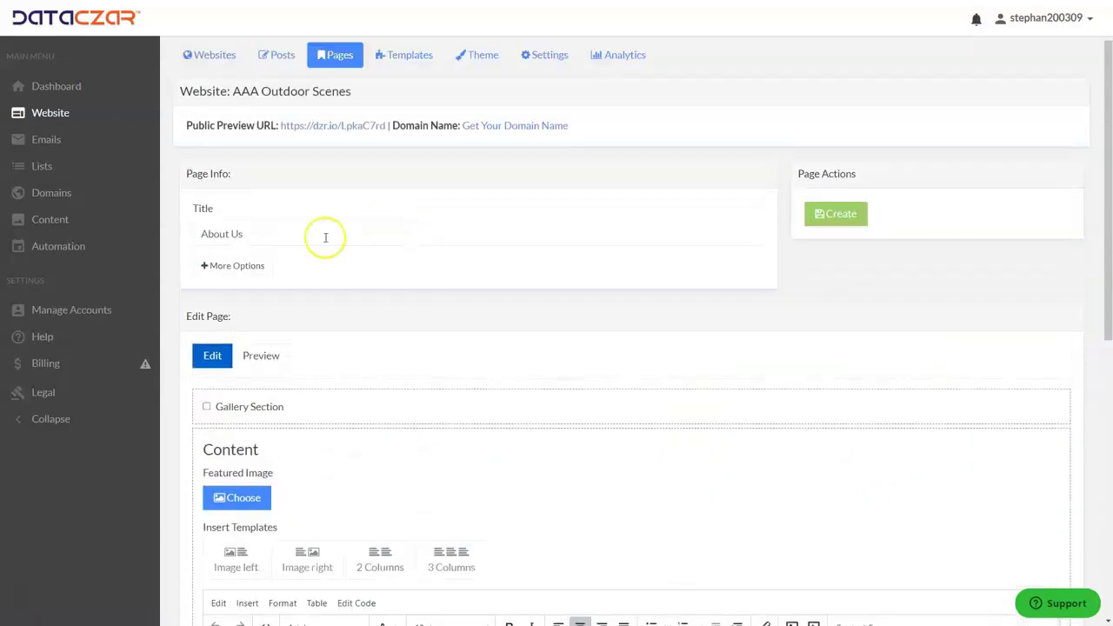
pyautogui.click(243, 265)
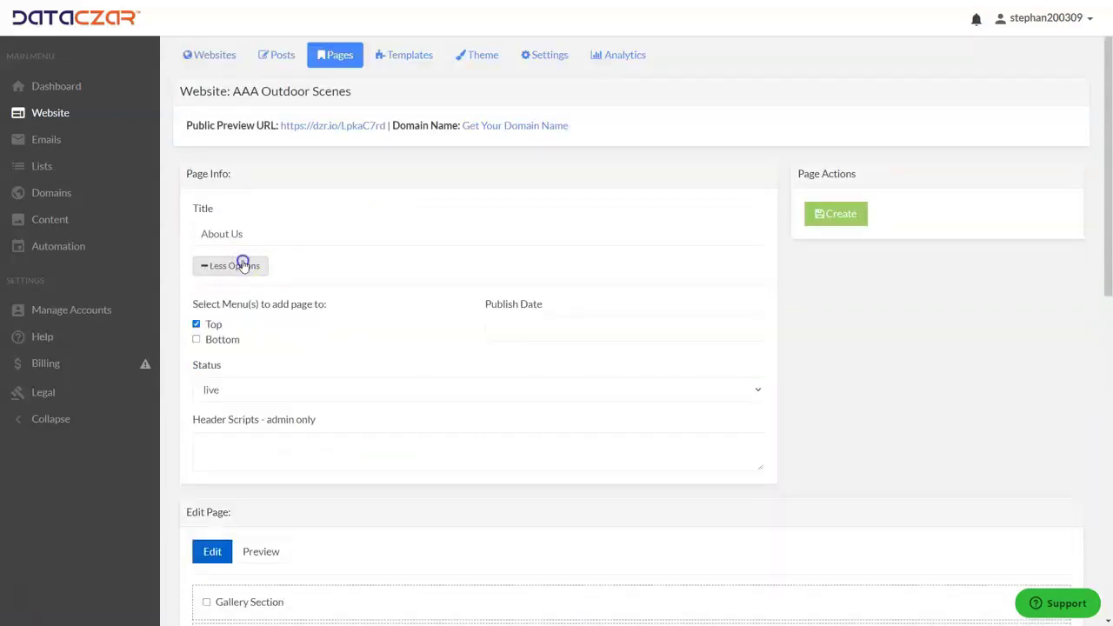
pyautogui.click(243, 266)
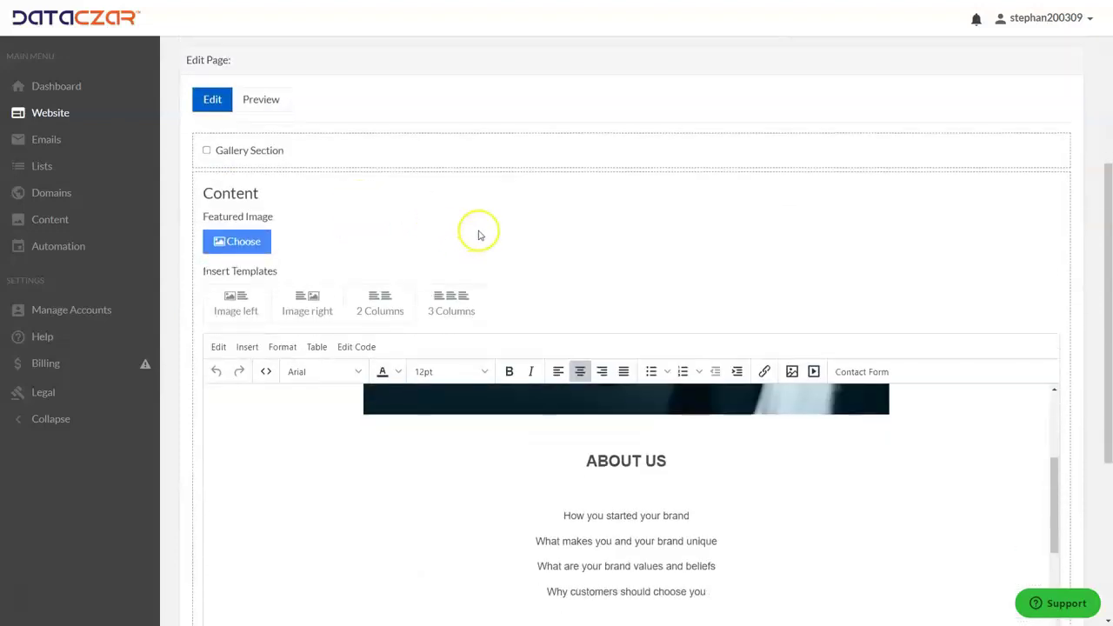
# - Replace the "about us" banner in the page content with the photo of the hiker on a rocky overlook from My Images
pyautogui.scroll(-2, 479, 235)
pyautogui.scroll(3, 479, 248)
pyautogui.scroll(-1, 457, 204)
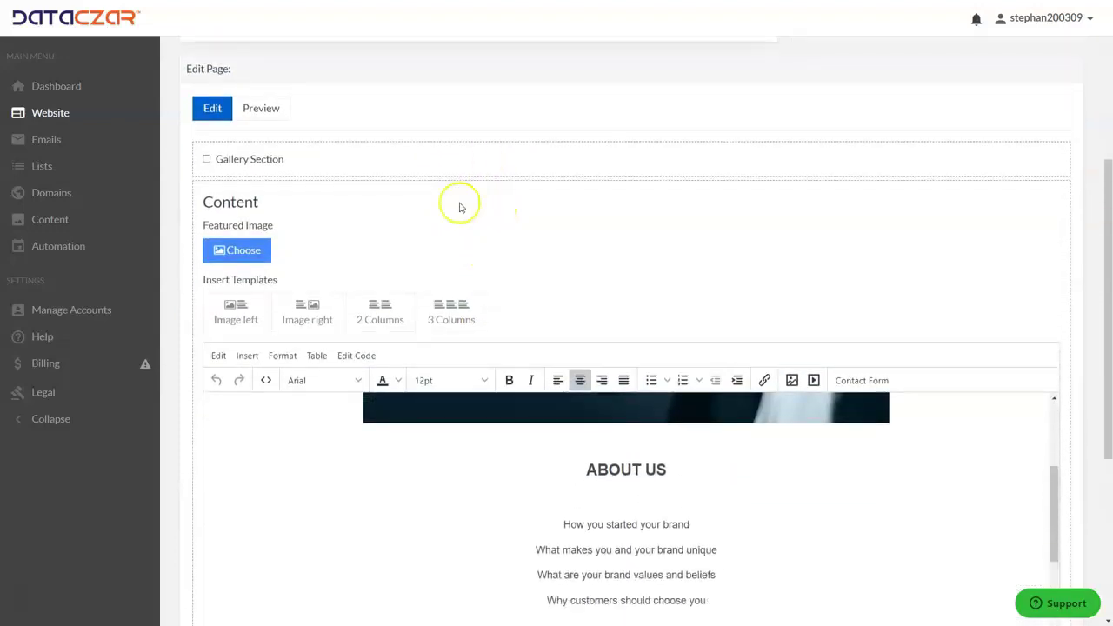
pyautogui.scroll(-2, 613, 217)
pyautogui.scroll(3, 656, 337)
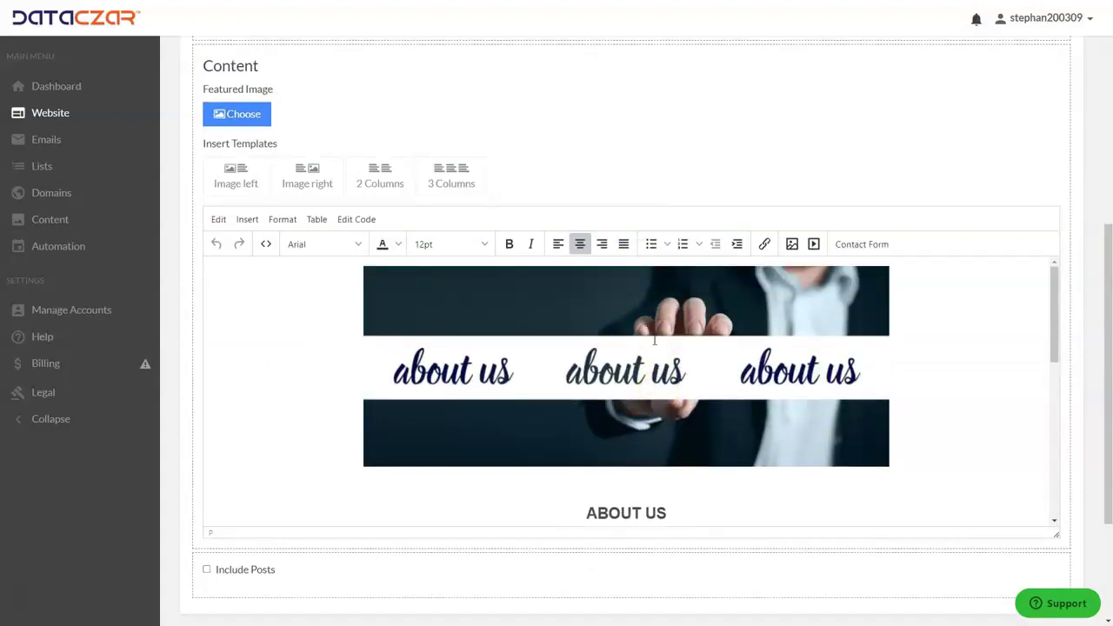
pyautogui.click(648, 340)
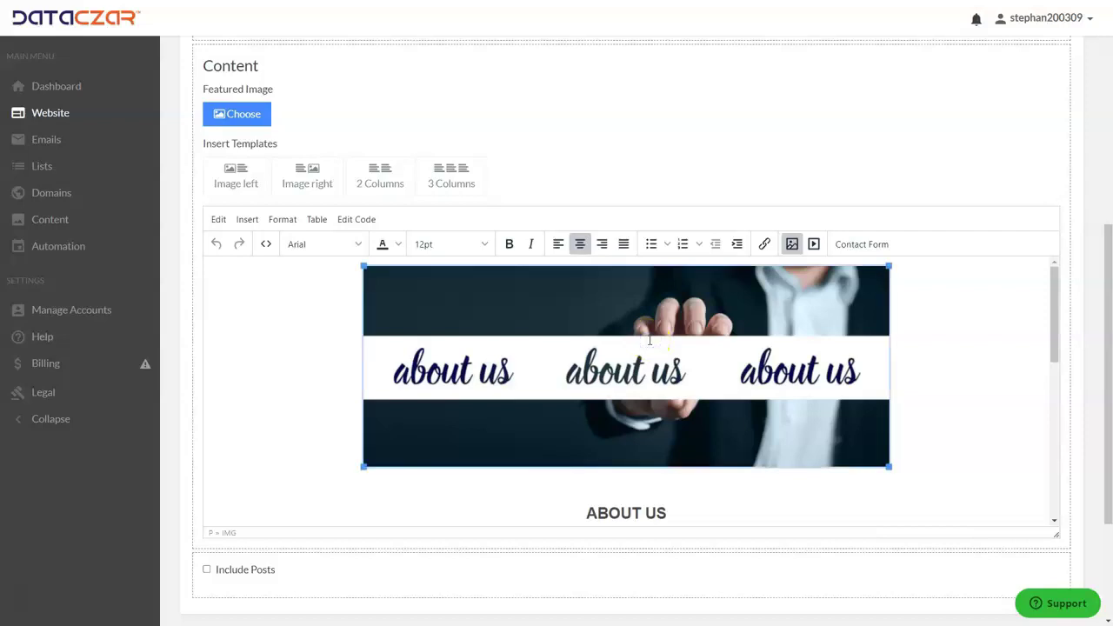
pyautogui.click(792, 244)
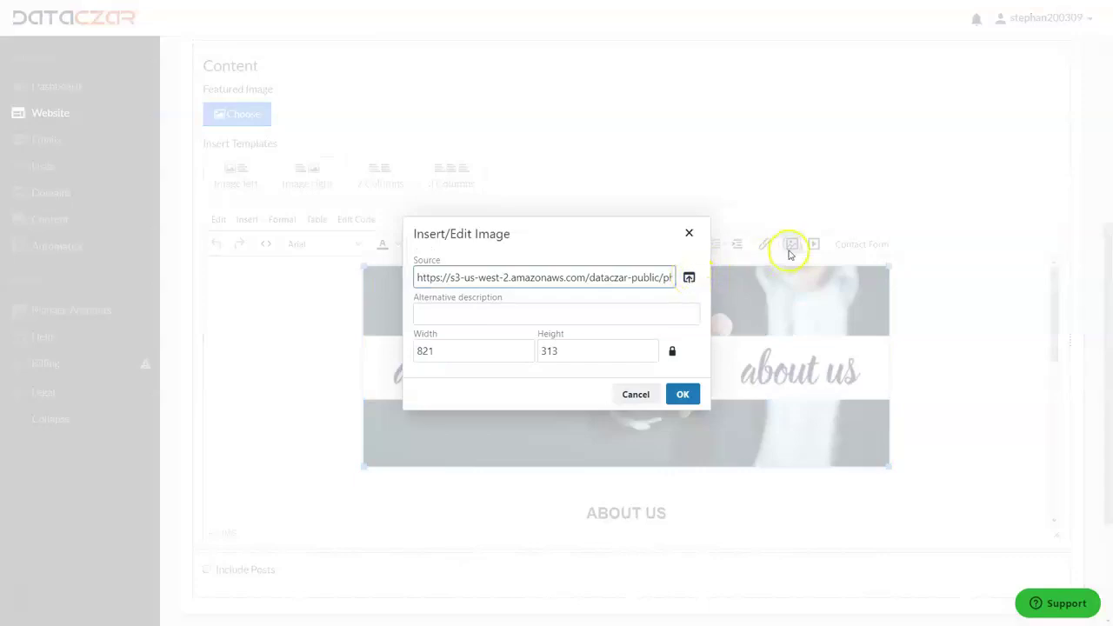
pyautogui.click(689, 278)
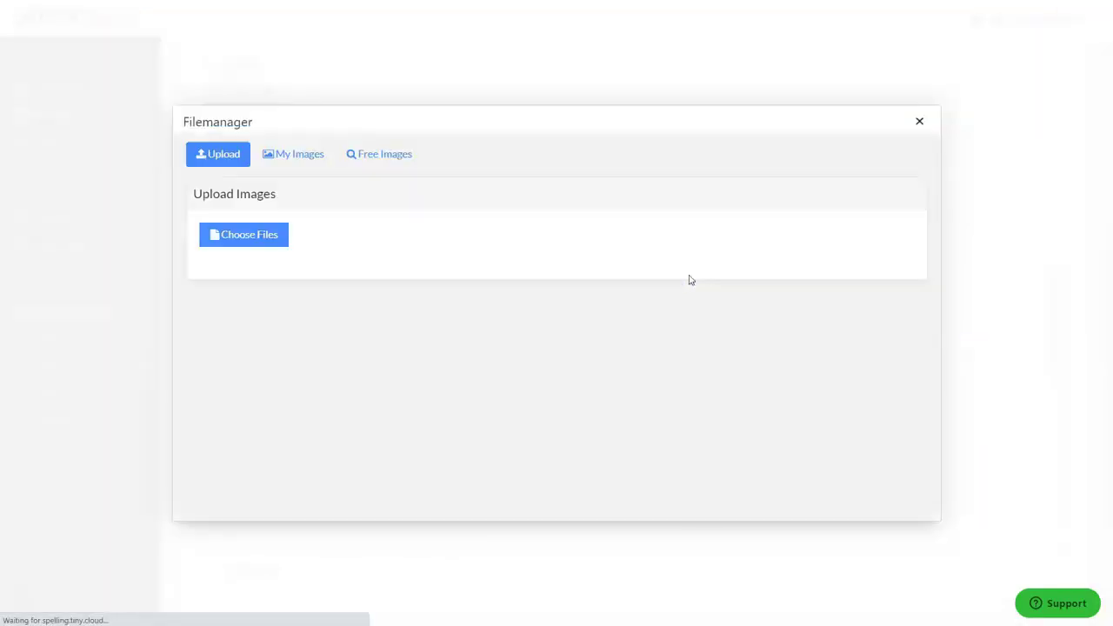
pyautogui.click(296, 160)
pyautogui.scroll(-4, 609, 372)
pyautogui.scroll(-10, 606, 370)
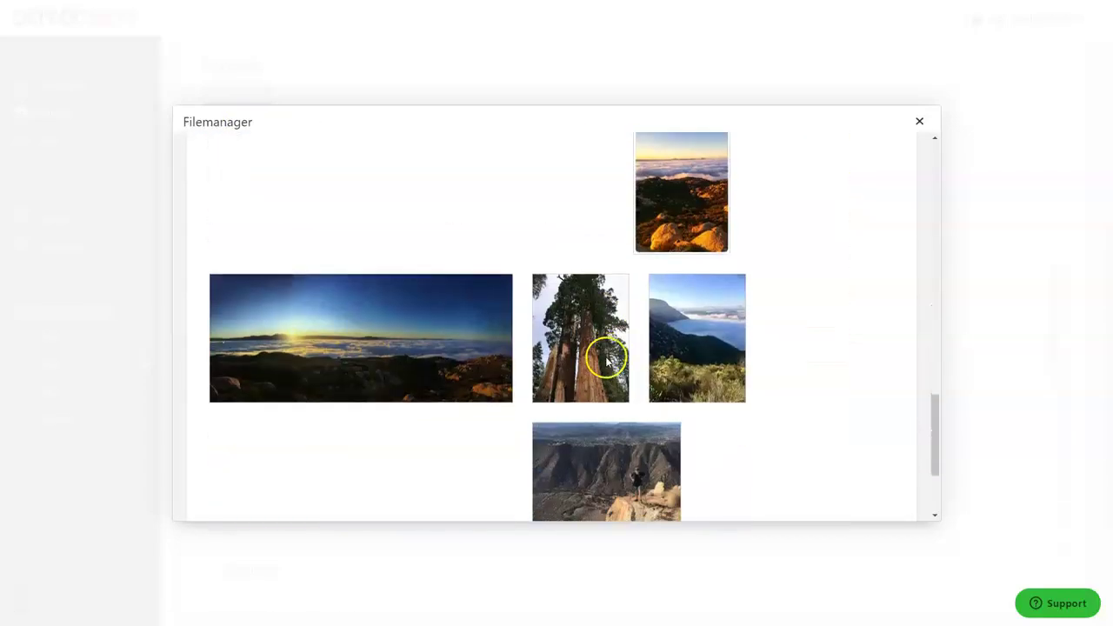
pyautogui.scroll(-2, 606, 357)
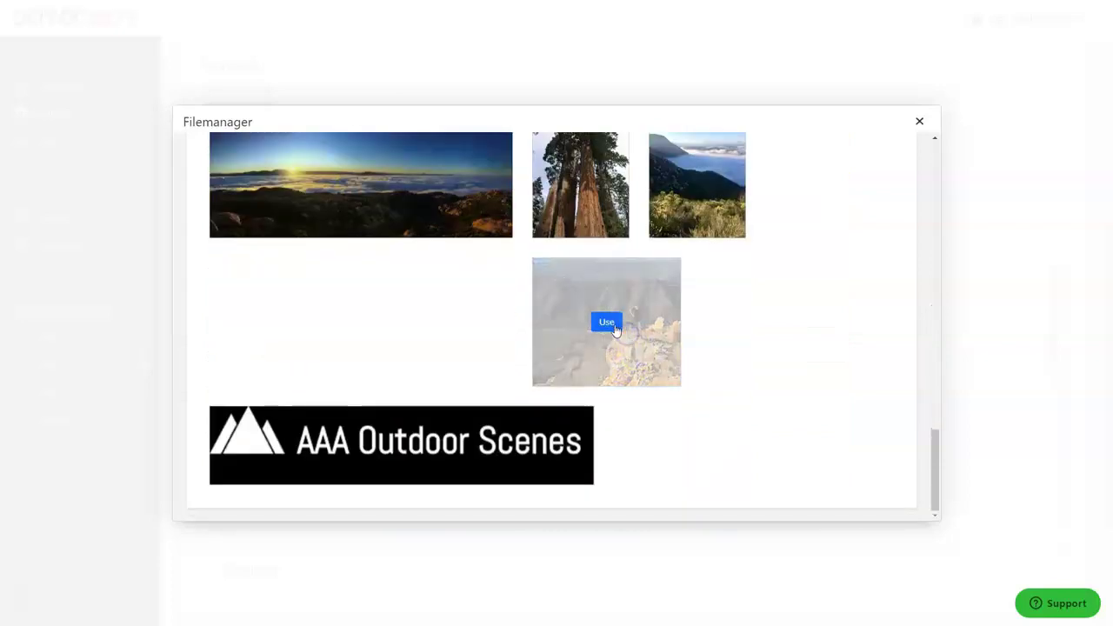
pyautogui.click(607, 323)
pyautogui.click(677, 403)
# - Enlarge the hiker photo above the ABOUT US heading slightly
pyautogui.scroll(-2, 621, 390)
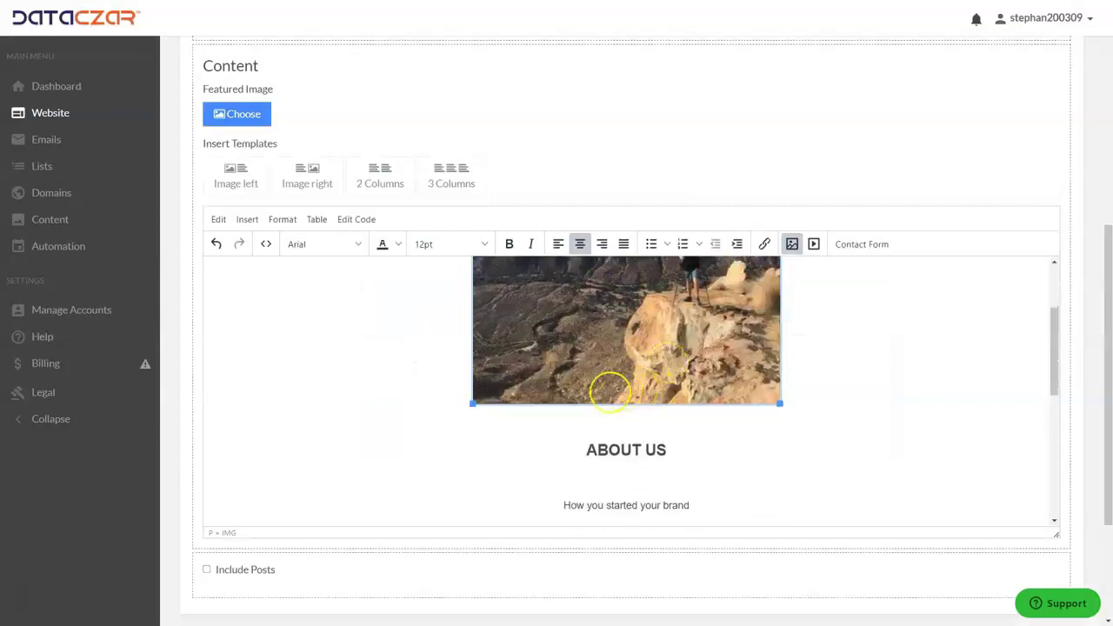
pyautogui.moveTo(471, 404); pyautogui.dragTo(455, 426)
pyautogui.scroll(3, 576, 363)
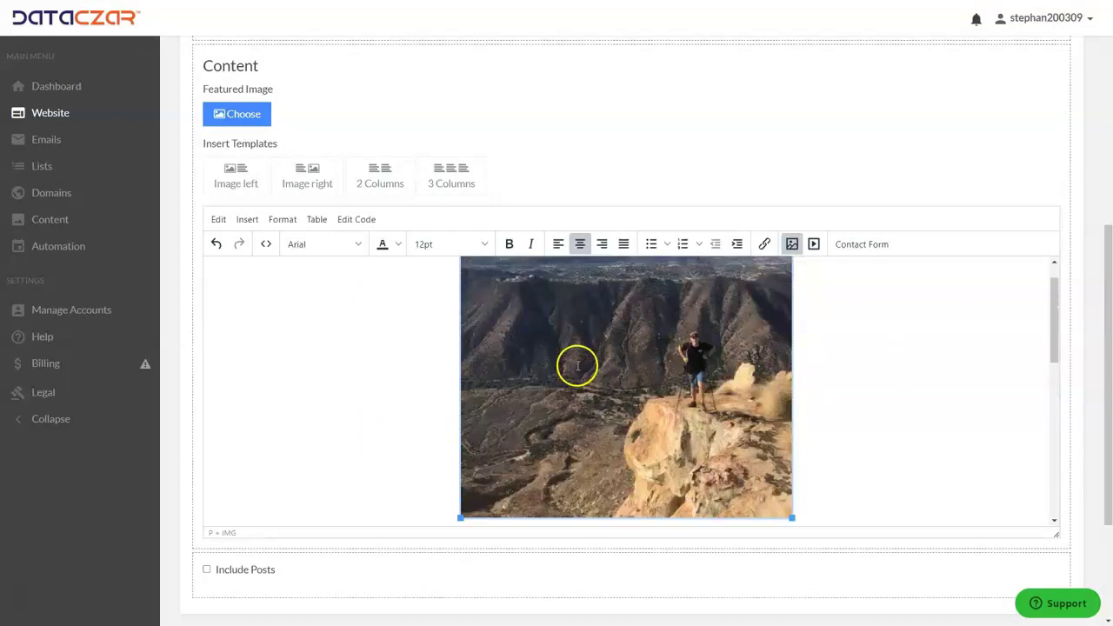
# - Replace the four brand prompt lines under the ABOUT US heading with "Replace with a mission statement, etc."
pyautogui.scroll(-3, 586, 354)
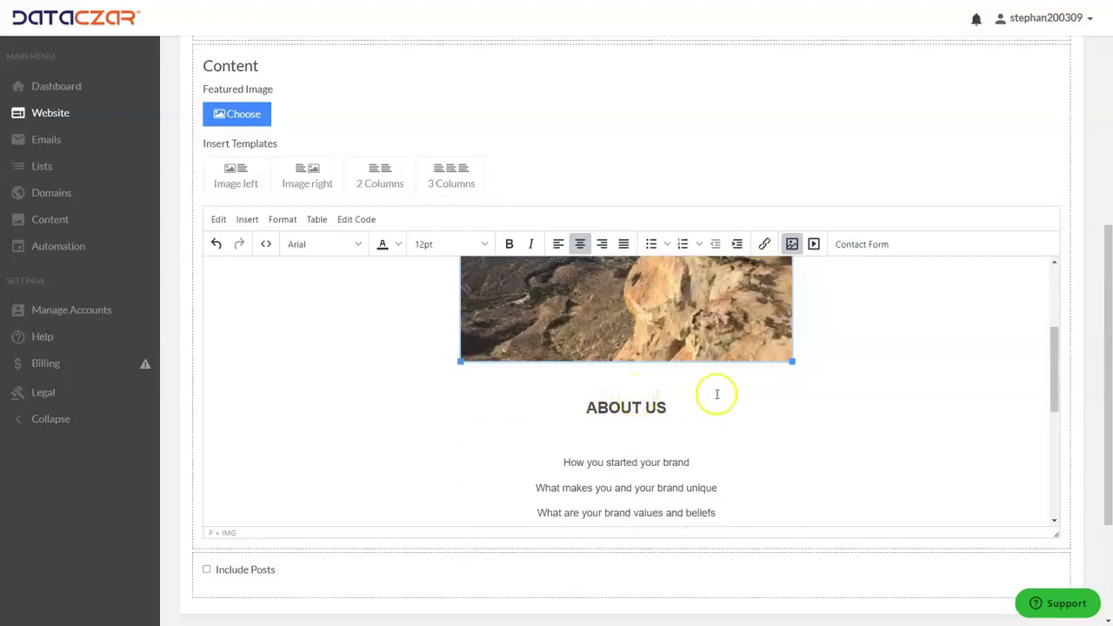
pyautogui.scroll(-3, 716, 394)
pyautogui.moveTo(564, 334); pyautogui.dragTo(691, 408)
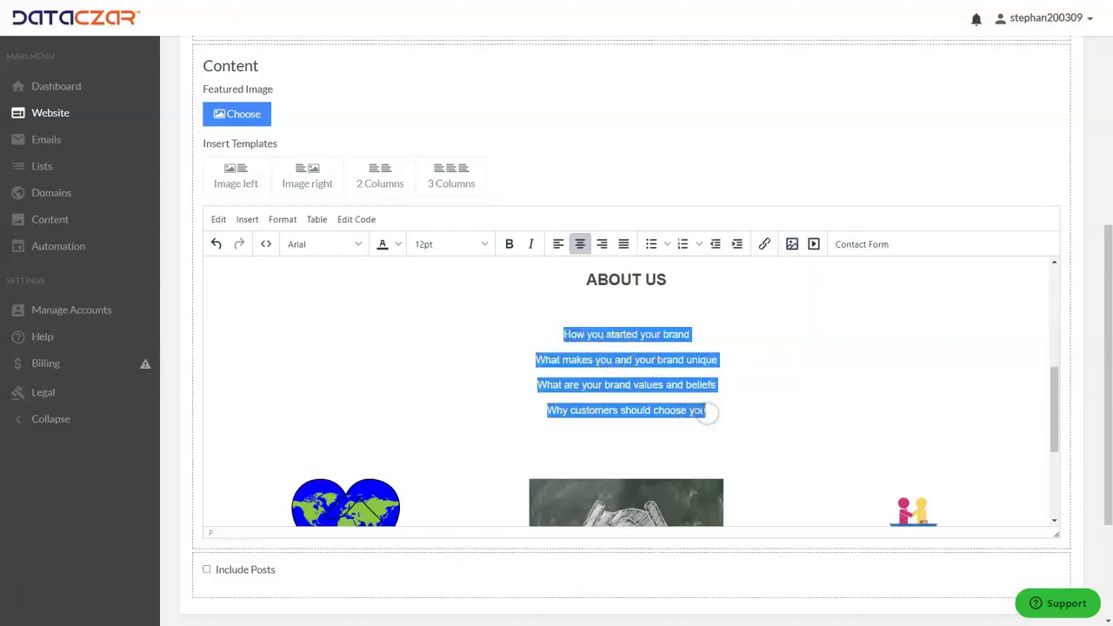
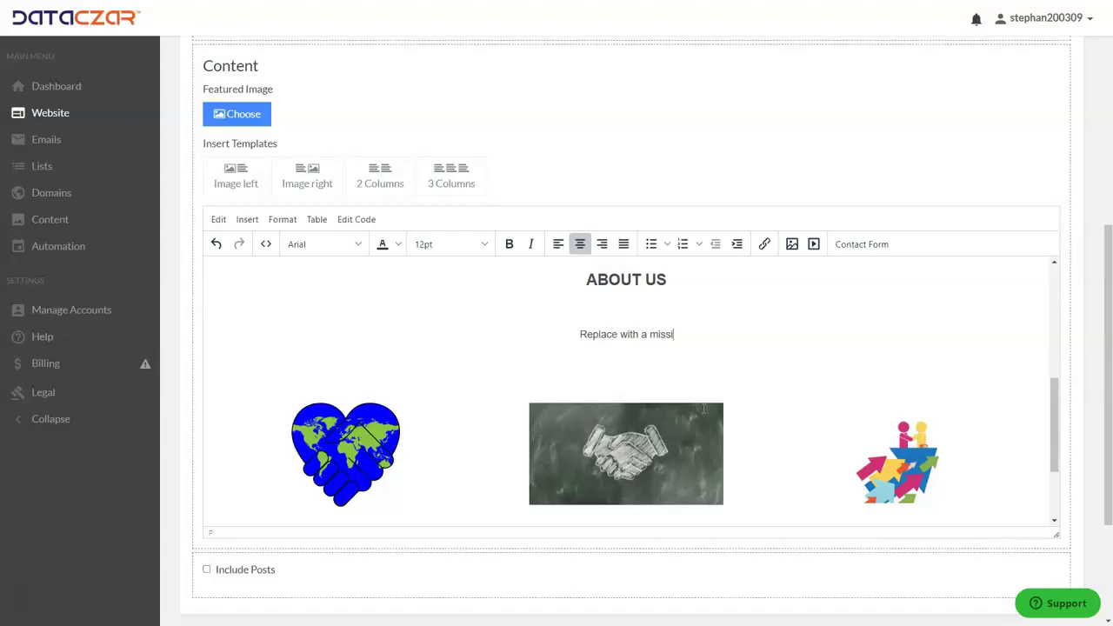
pyautogui.write('em')
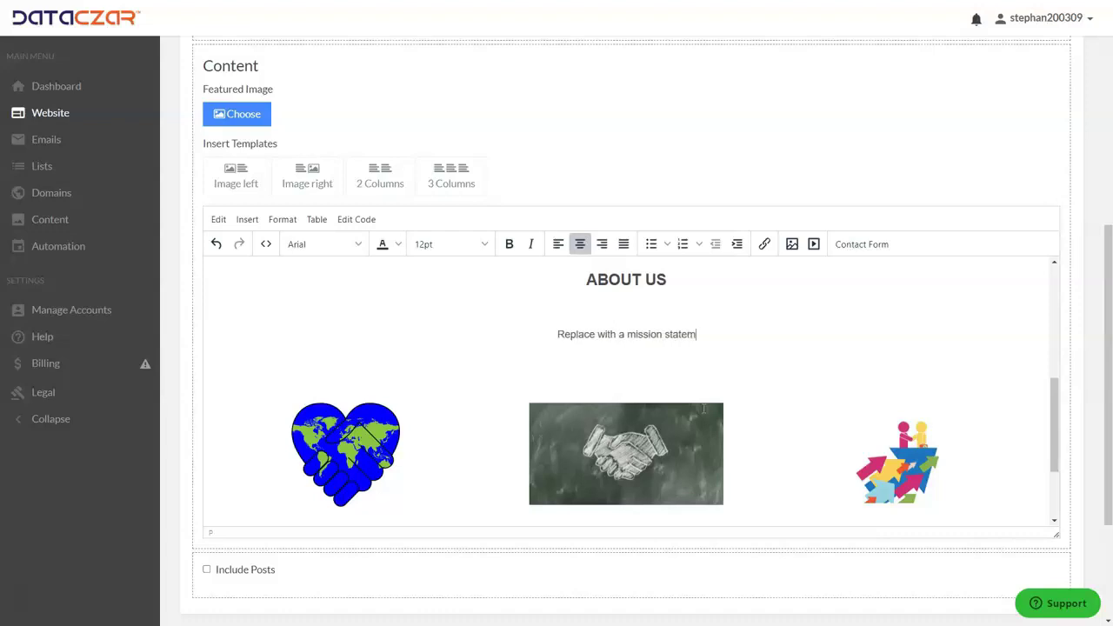
pyautogui.write('ent, etc.')
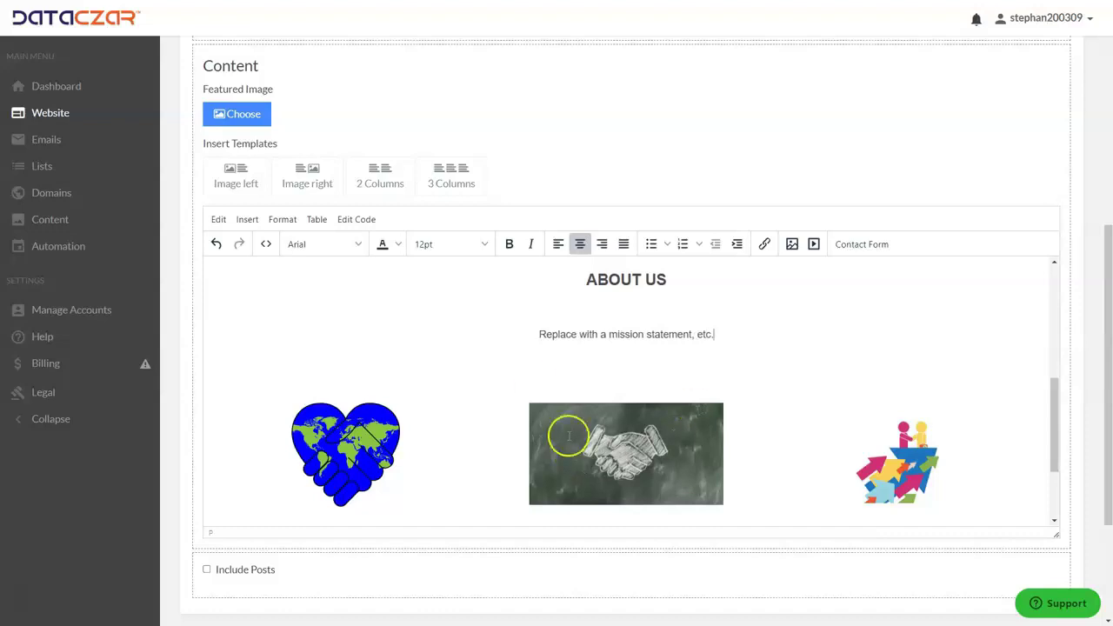
# - Replace the heart-shaped globe graphic with the portrait photo of sunlit rocks above clouds from My Images, and shrink it to about 368 × 489
pyautogui.scroll(-3, 567, 436)
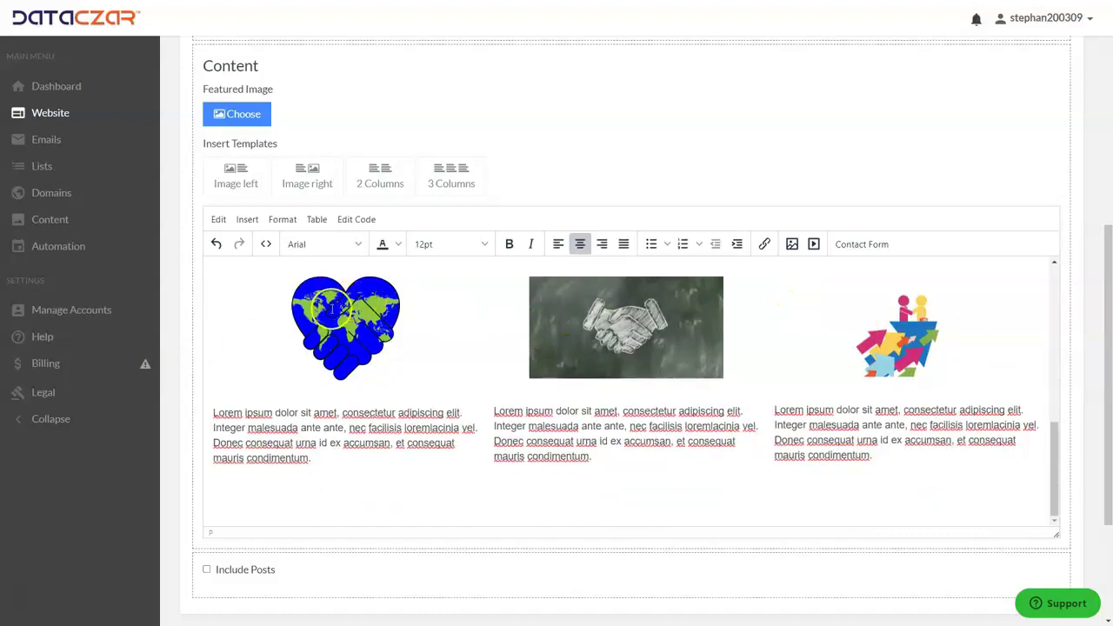
pyautogui.click(335, 320)
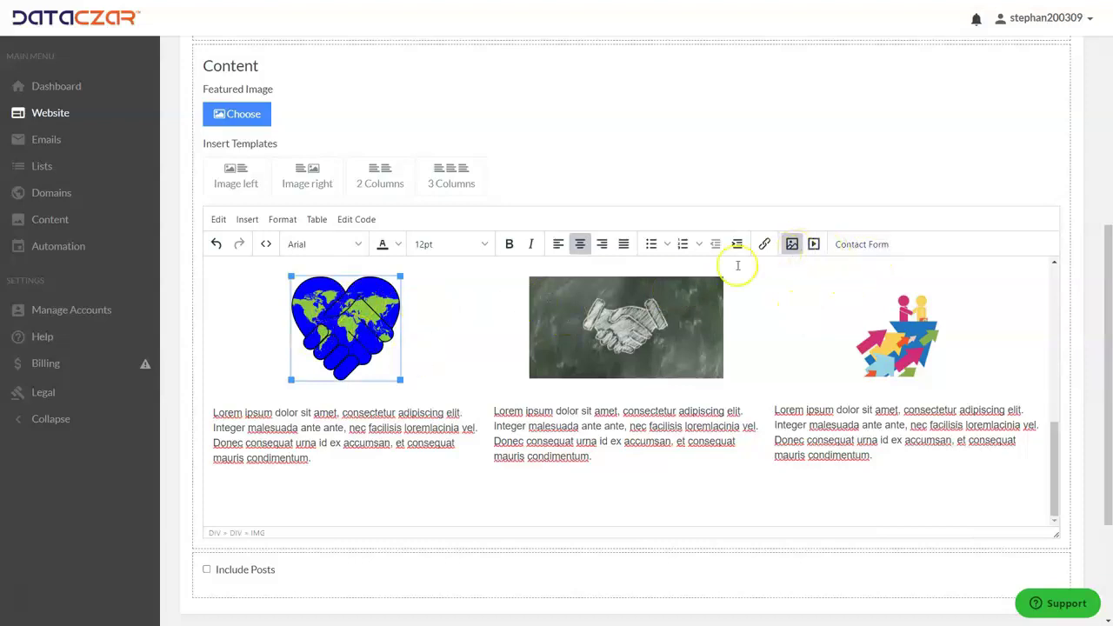
pyautogui.click(793, 244)
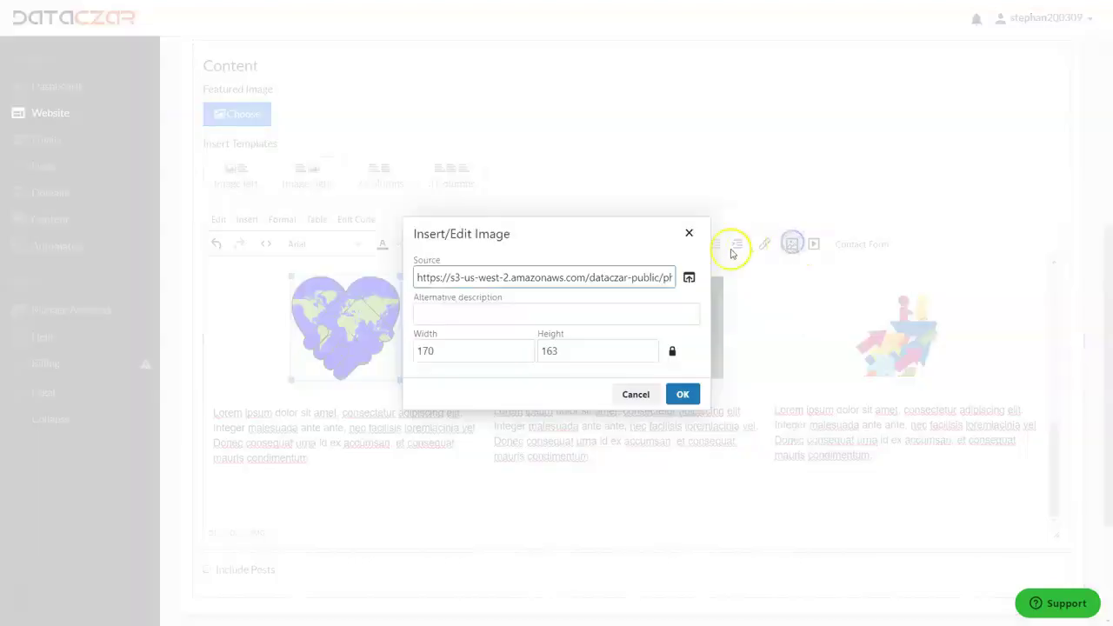
pyautogui.click(689, 277)
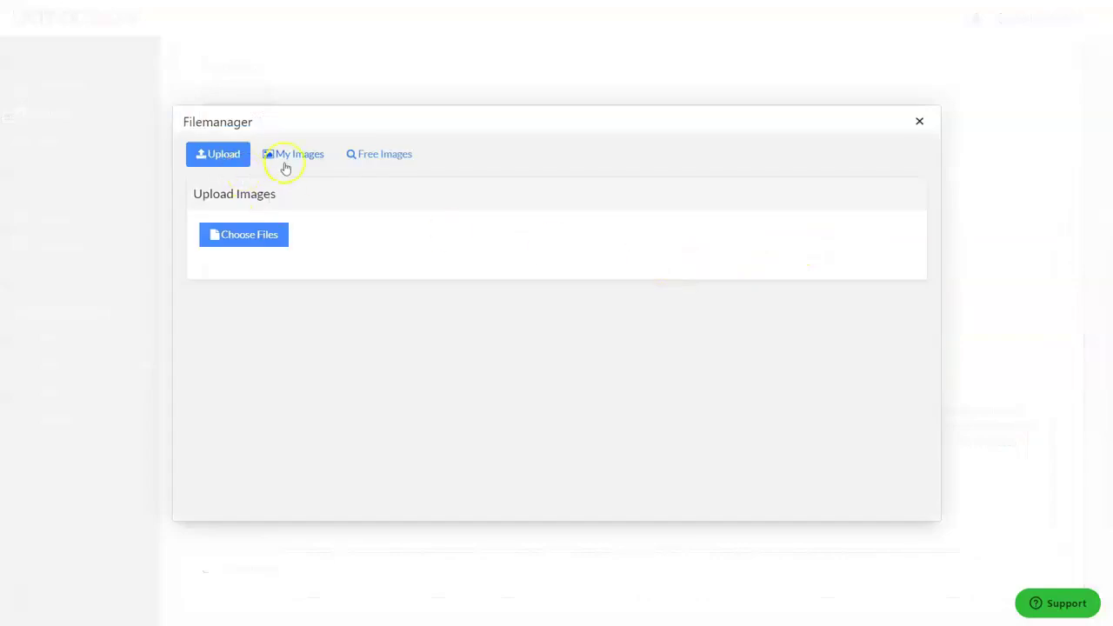
pyautogui.click(293, 153)
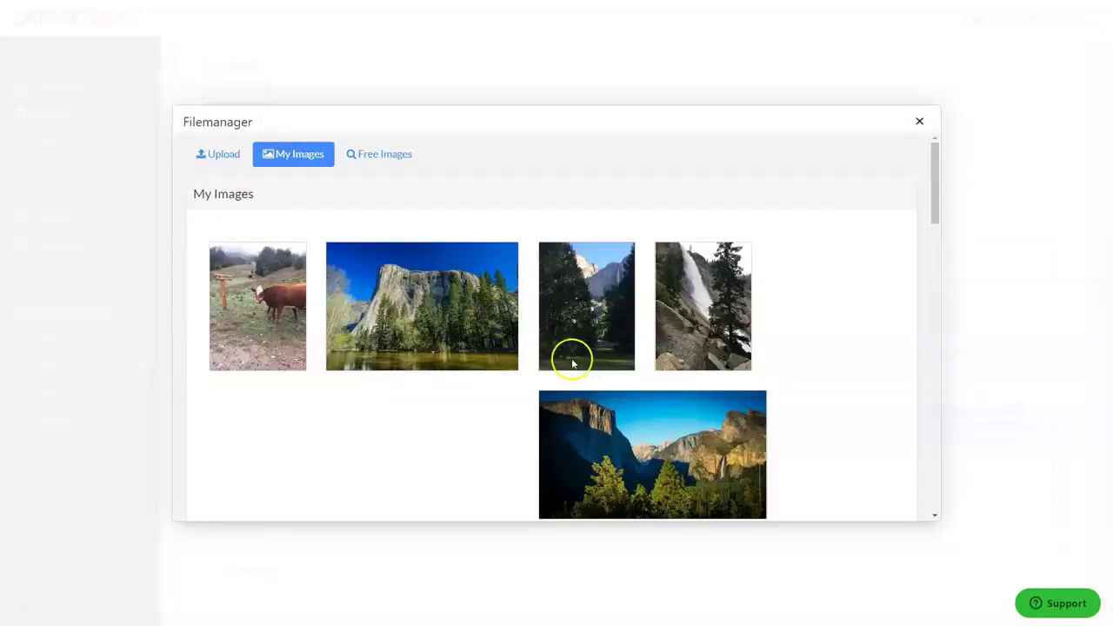
pyautogui.scroll(-15, 571, 363)
pyautogui.scroll(1, 534, 359)
pyautogui.scroll(-4, 534, 359)
pyautogui.scroll(2, 533, 356)
pyautogui.click(708, 235)
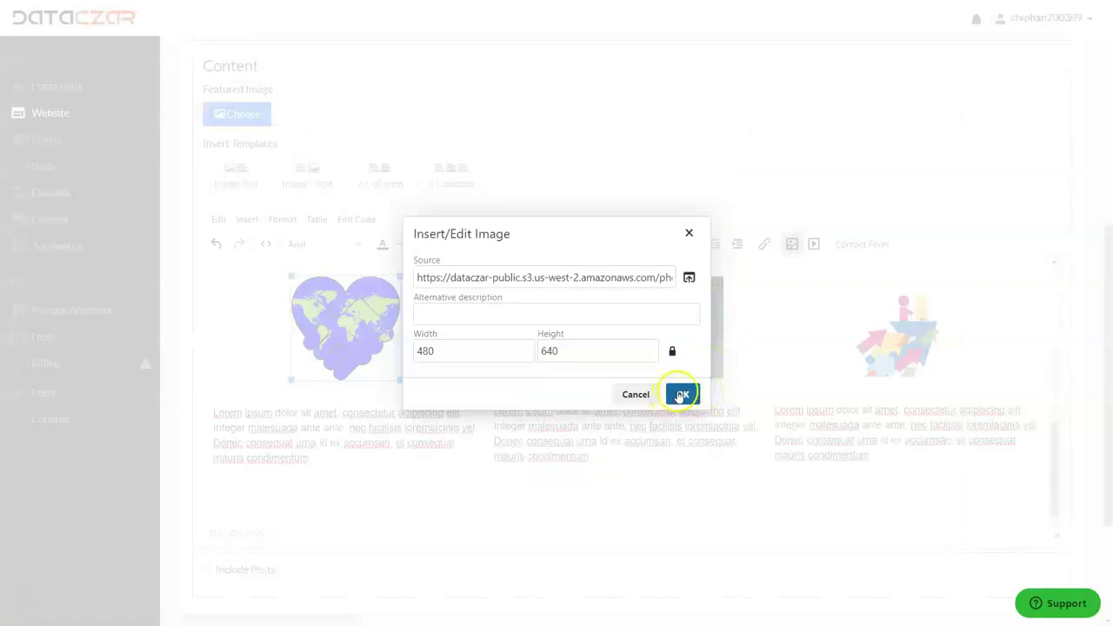
pyautogui.click(681, 393)
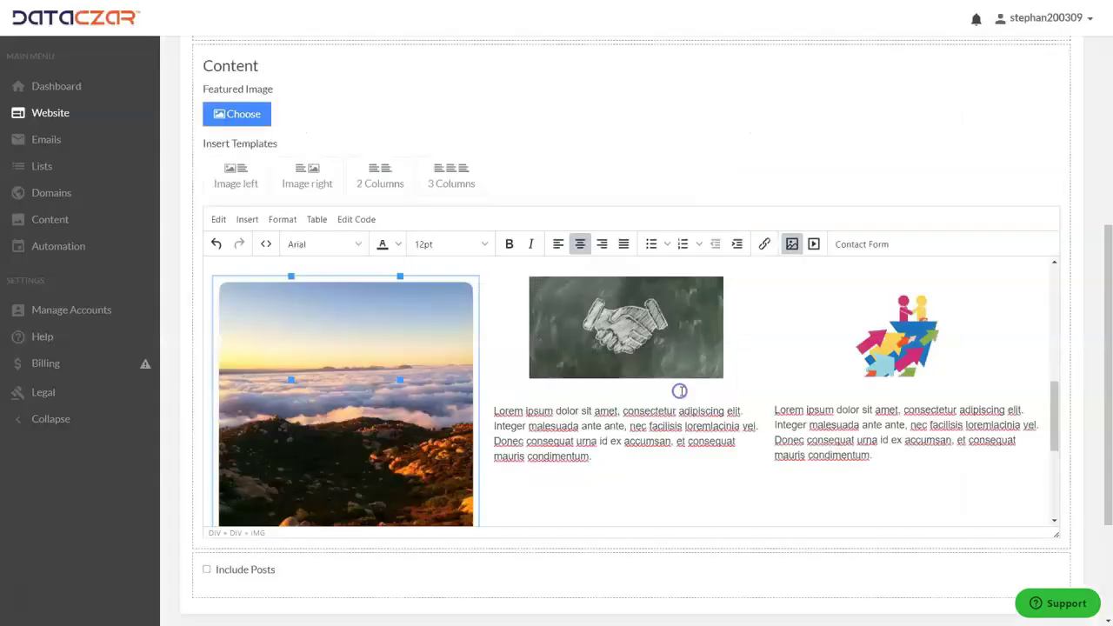
pyautogui.scroll(-3, 444, 475)
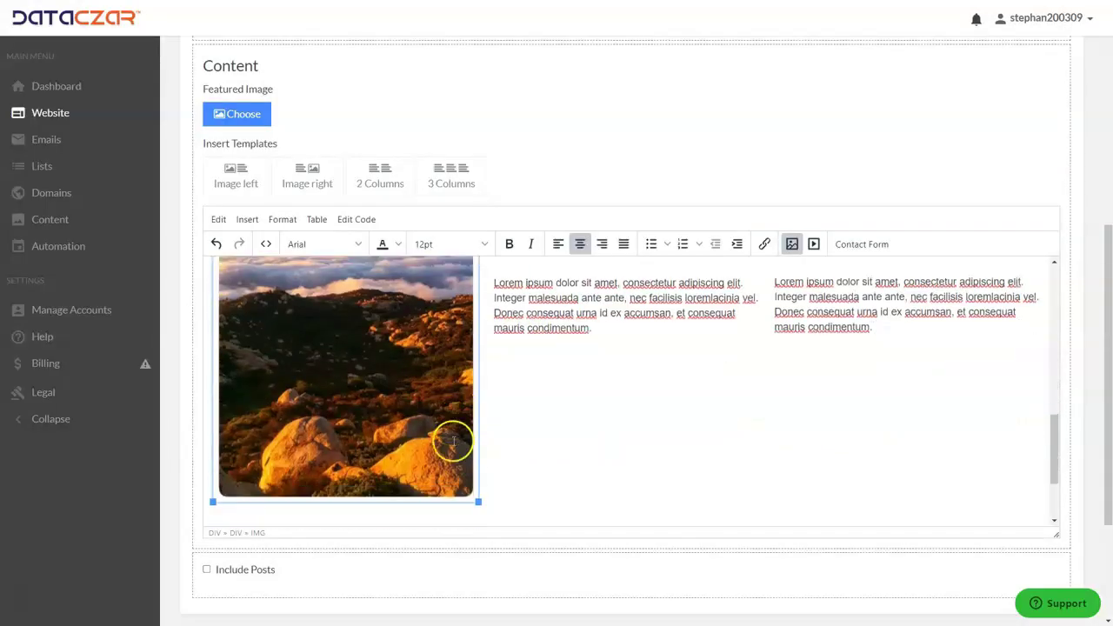
pyautogui.moveTo(479, 502); pyautogui.dragTo(476, 499)
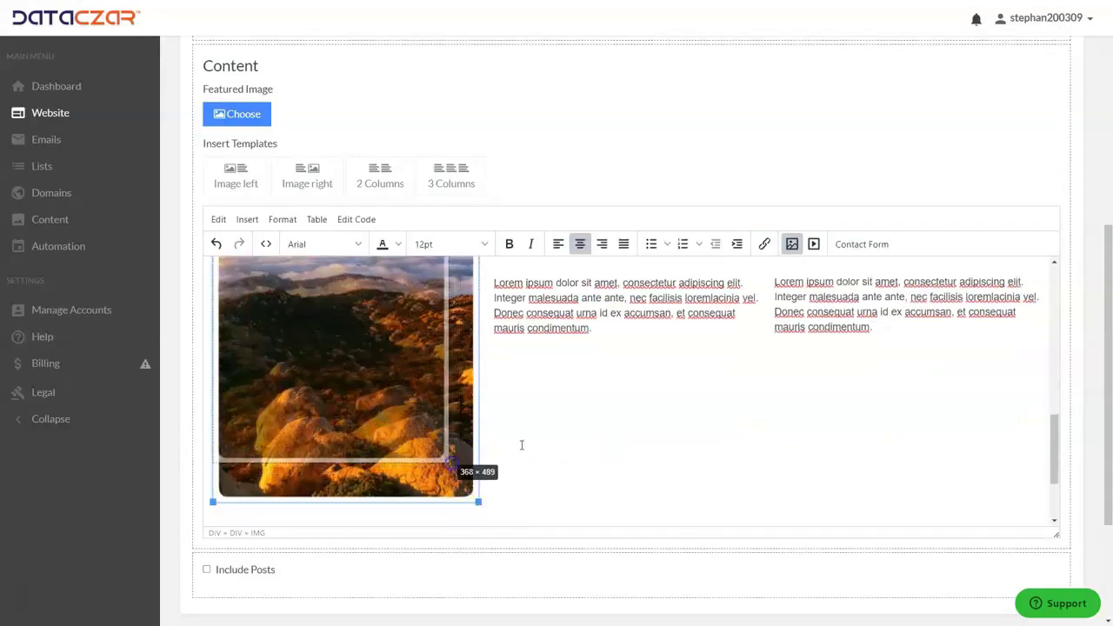
# - Replace the handshake image in the middle column with the coastal mountain photo from My Images, and shrink it to match the neighbouring photo
pyautogui.scroll(4, 552, 429)
pyautogui.click(631, 396)
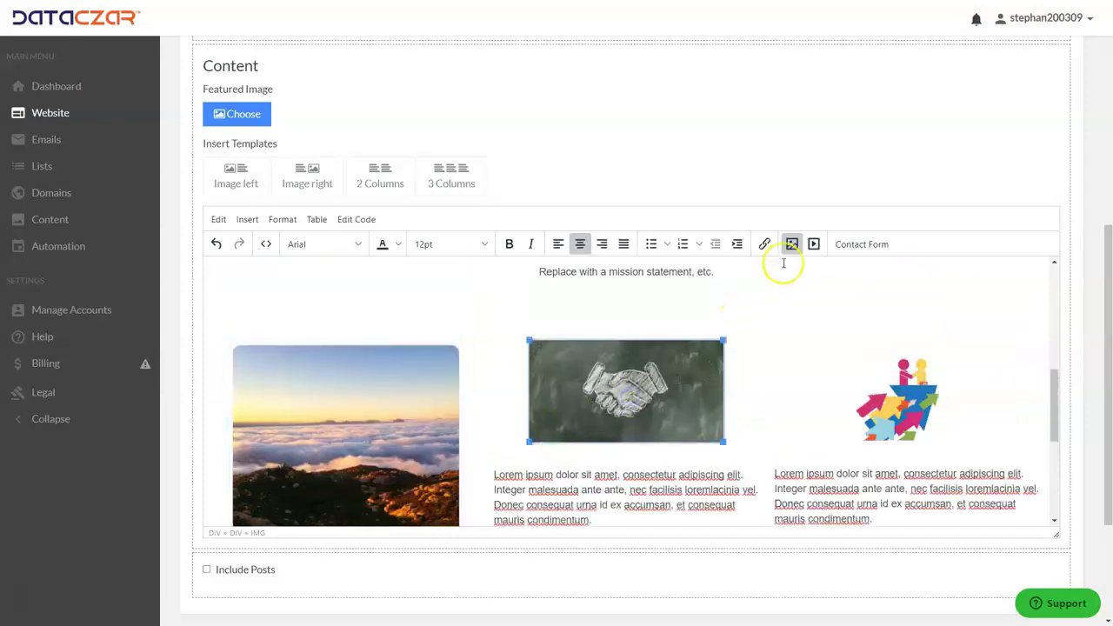
pyautogui.click(792, 246)
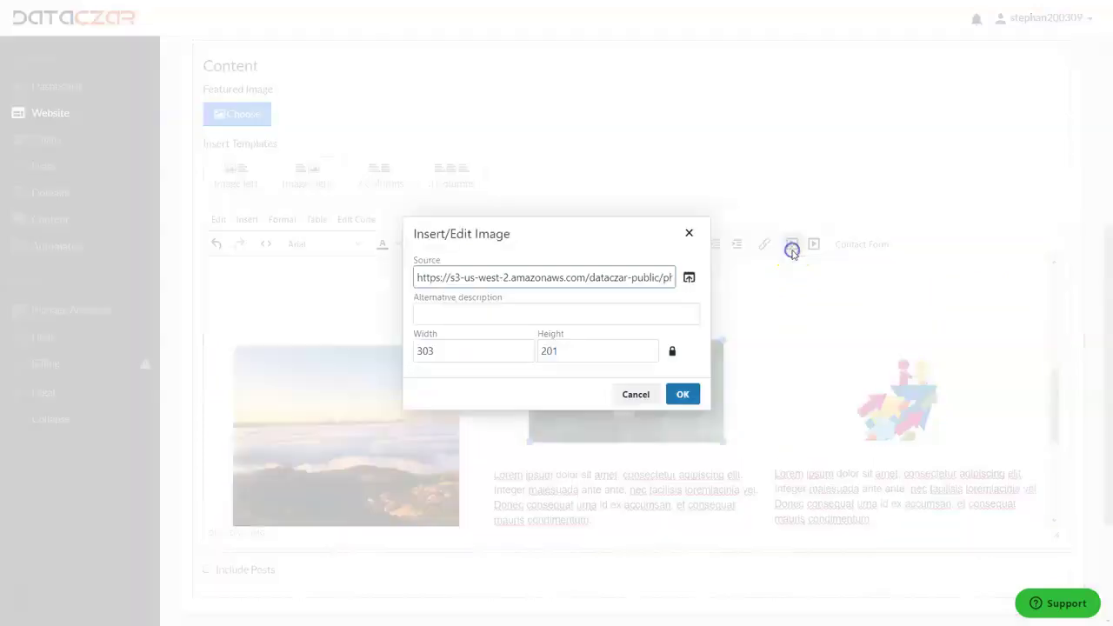
pyautogui.click(689, 277)
pyautogui.click(307, 155)
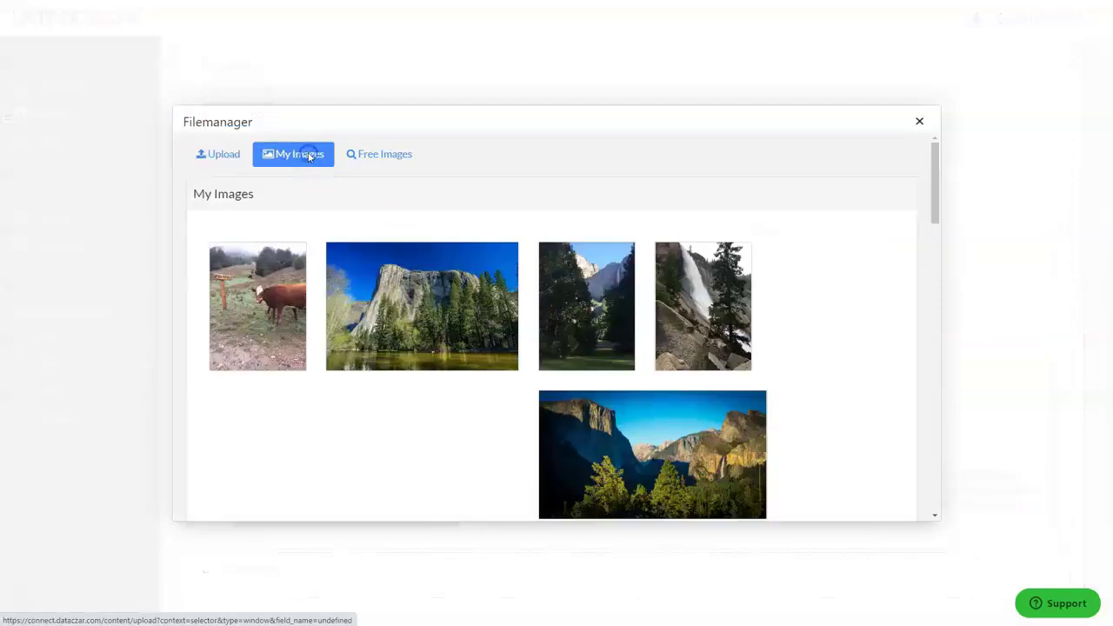
pyautogui.scroll(-12, 670, 392)
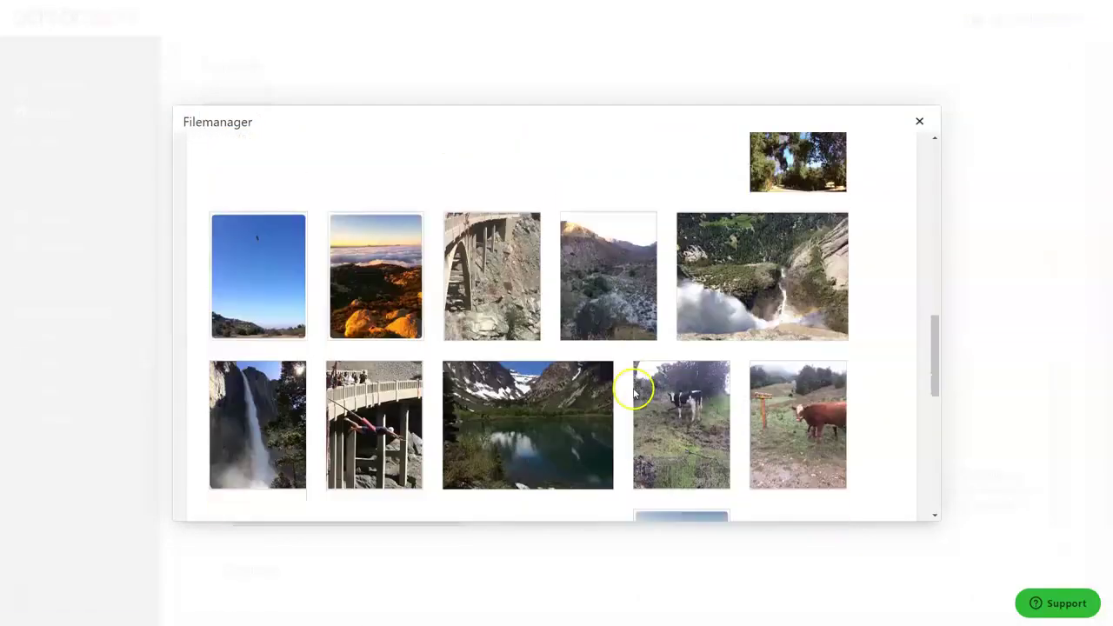
pyautogui.scroll(-3, 631, 389)
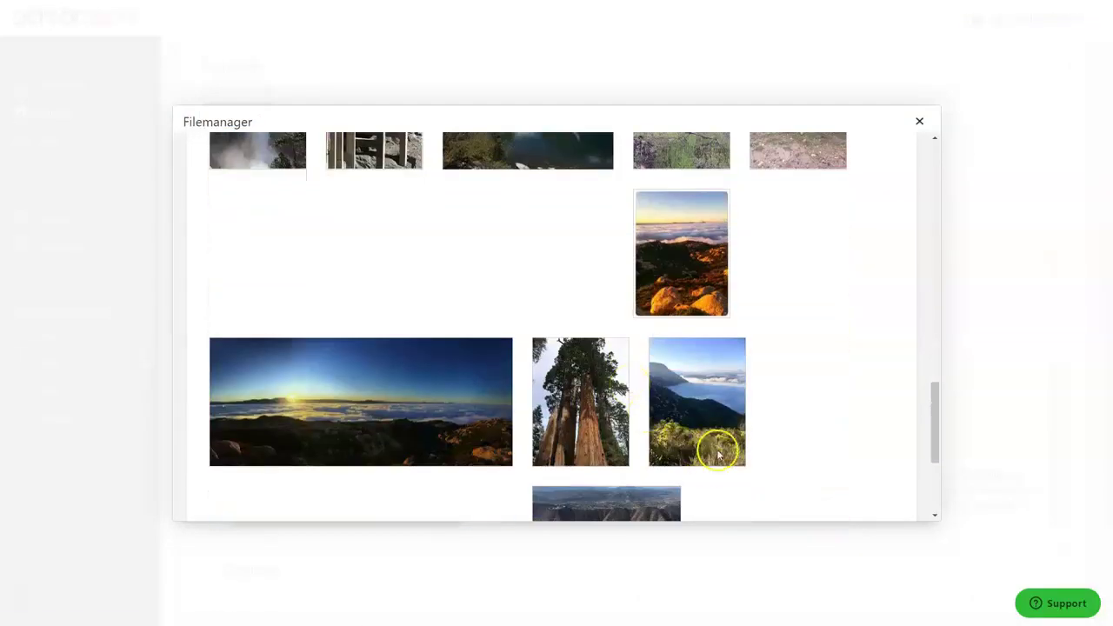
pyautogui.moveTo(721, 417)
pyautogui.click(696, 401)
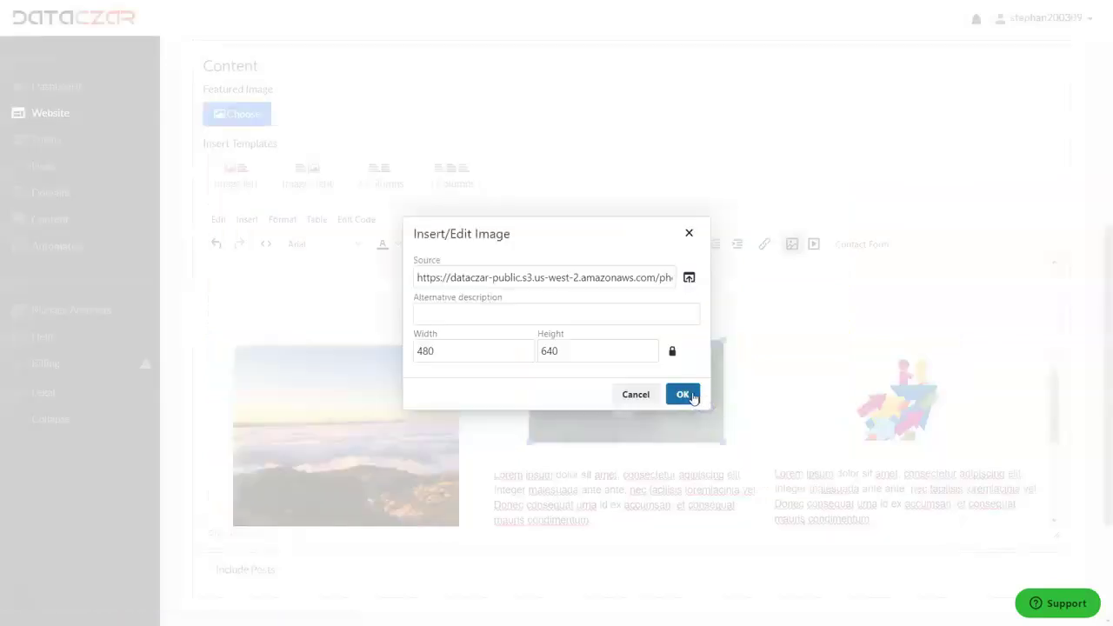
pyautogui.click(683, 394)
pyautogui.scroll(-3, 661, 389)
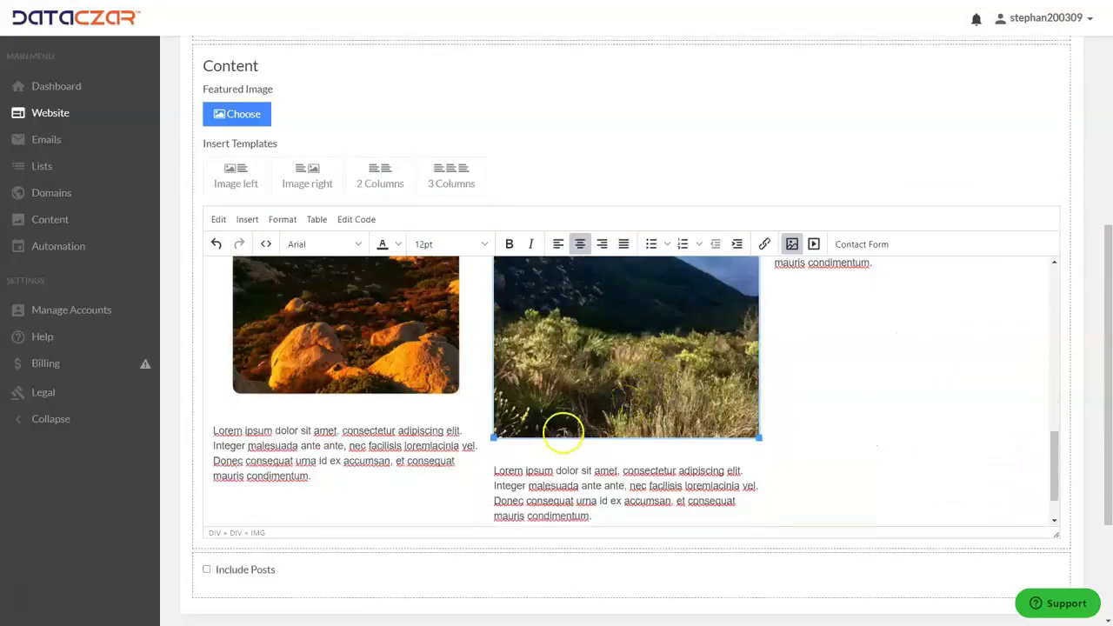
pyautogui.moveTo(493, 435); pyautogui.dragTo(513, 385)
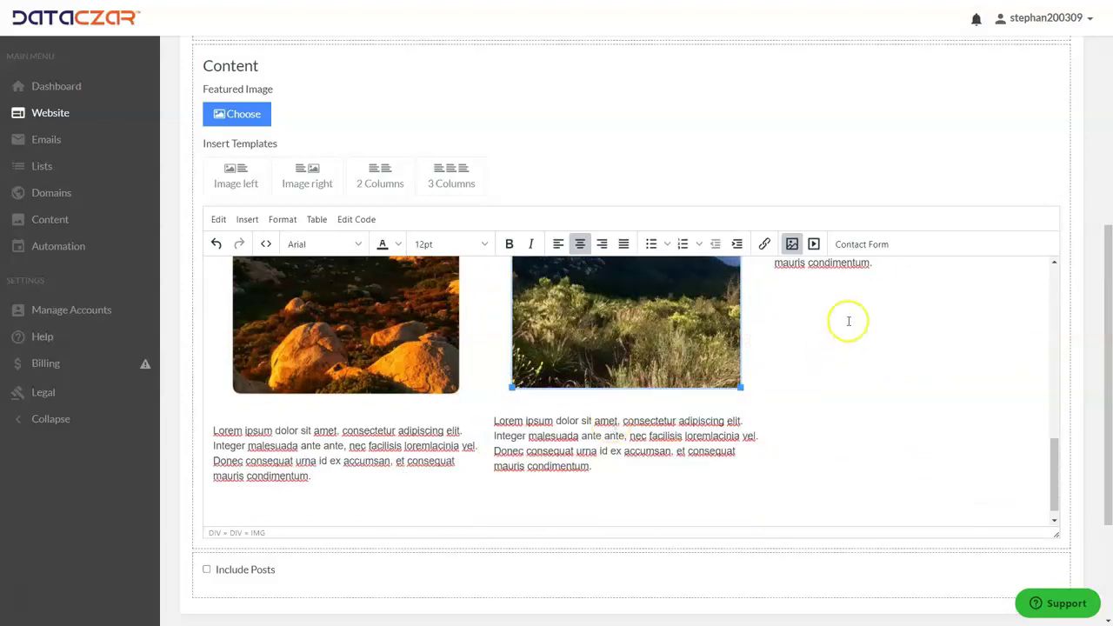
# - Replace the colourful arrows graphic in the third column with the portrait waterfall photo from My Images, and shrink it to match the other photos
pyautogui.scroll(5, 844, 365)
pyautogui.click(924, 407)
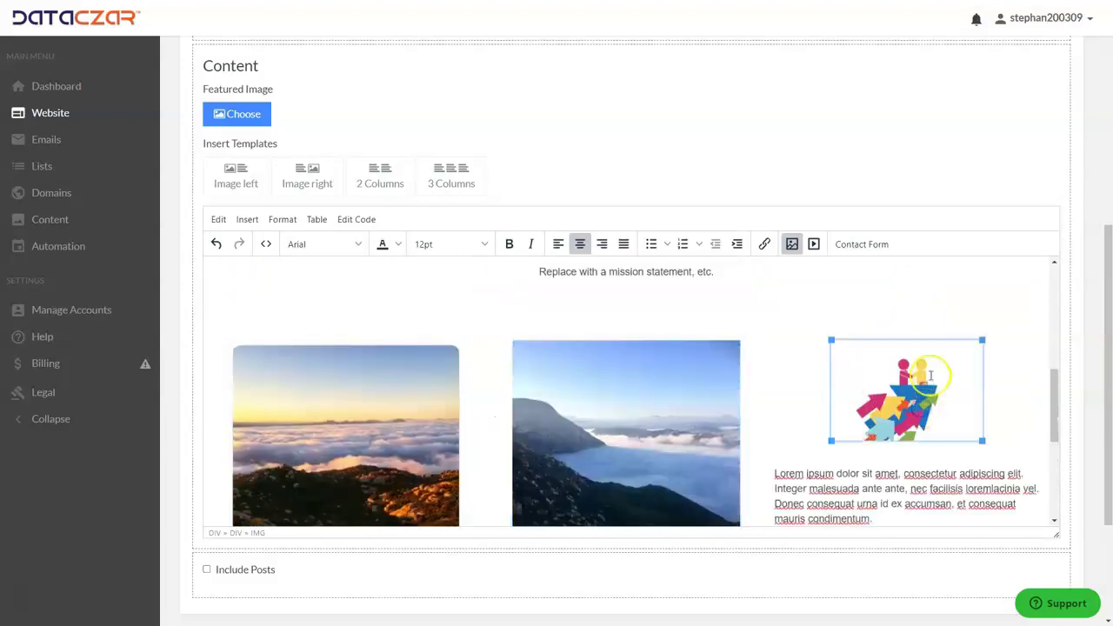
pyautogui.click(793, 245)
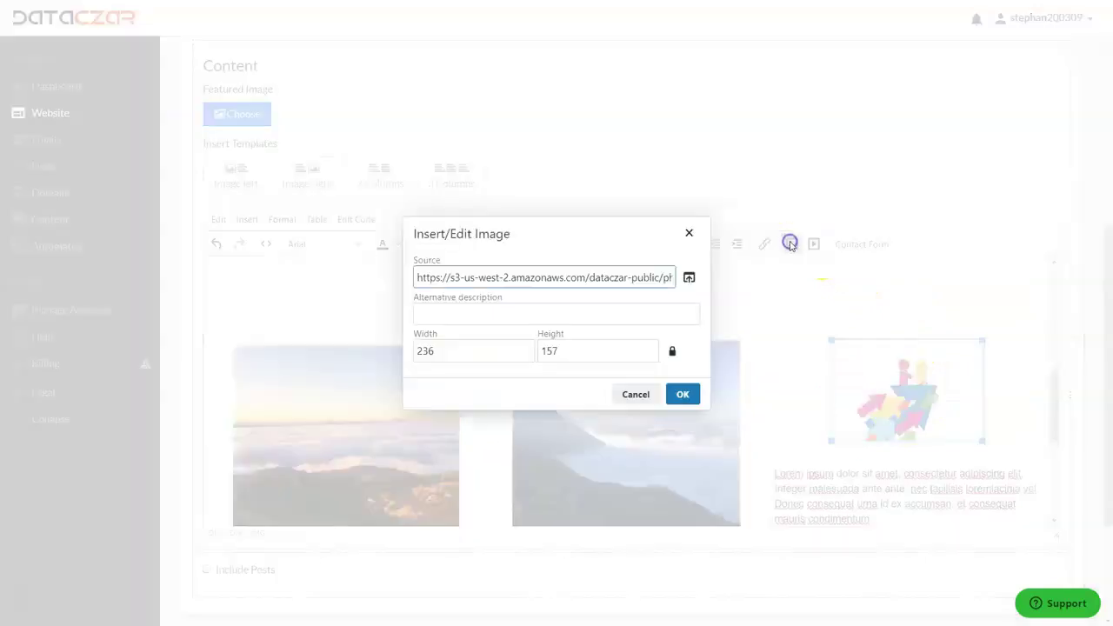
pyautogui.click(690, 278)
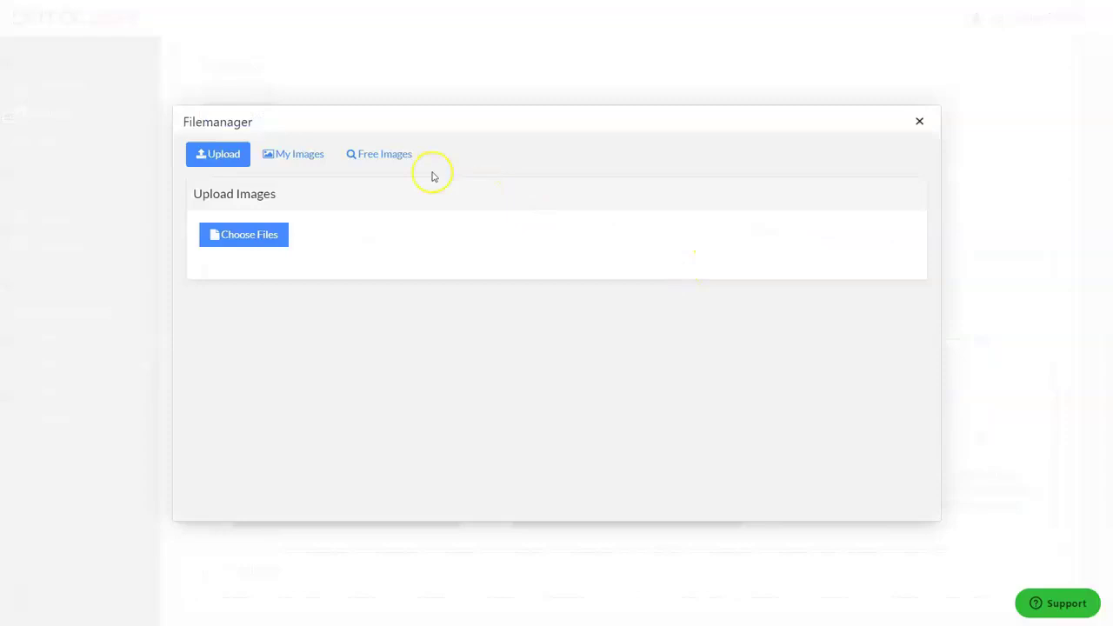
pyautogui.click(306, 157)
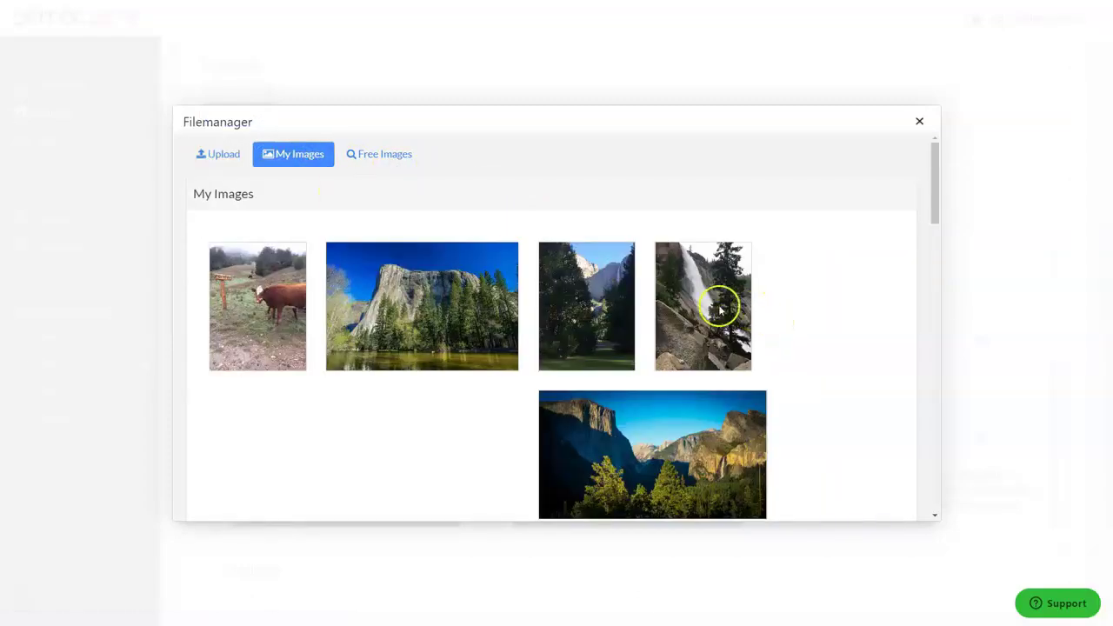
pyautogui.click(704, 306)
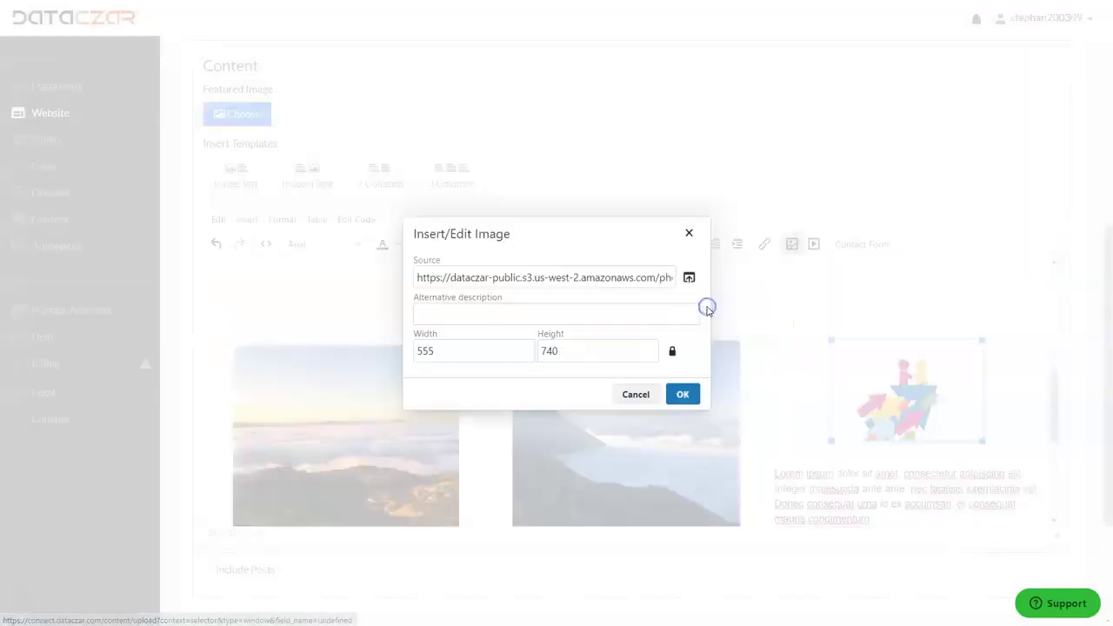
pyautogui.click(685, 394)
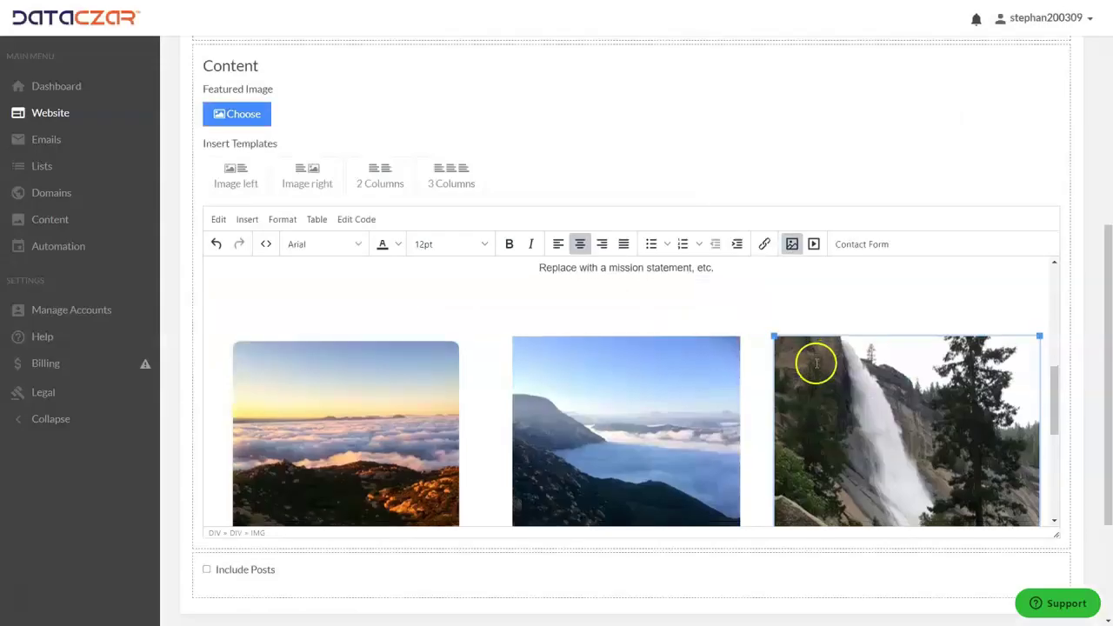
pyautogui.scroll(-3, 805, 411)
pyautogui.moveTo(773, 441); pyautogui.dragTo(791, 392)
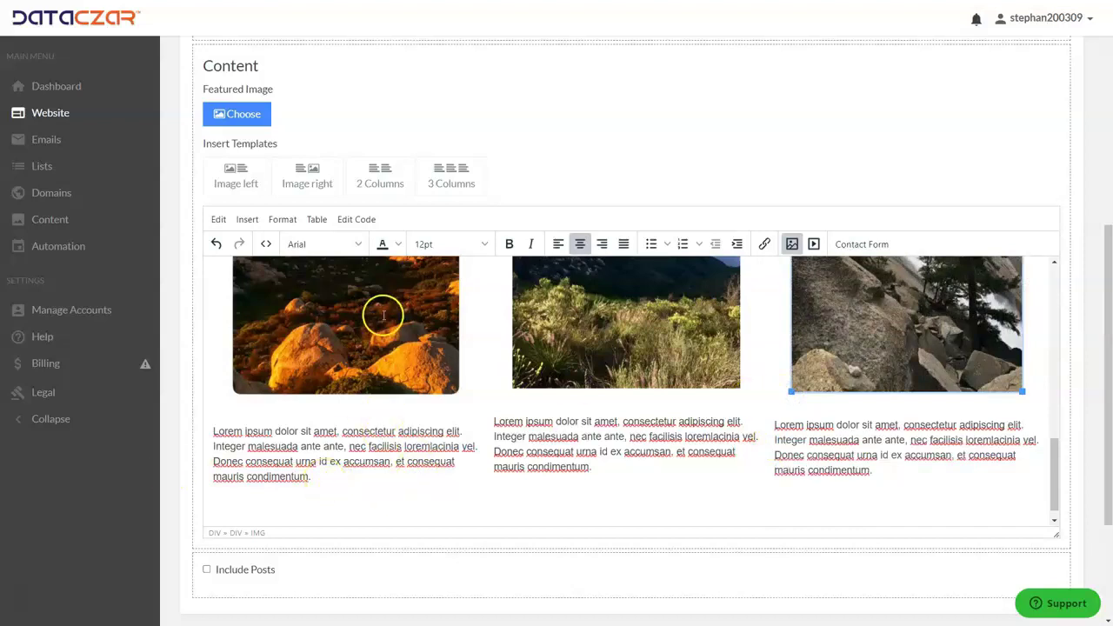
# - Replace the placeholder paragraph under the sunlit rocks photo with "Replace with your own text." and copy that line
pyautogui.scroll(5, 417, 348)
pyautogui.scroll(-5, 488, 405)
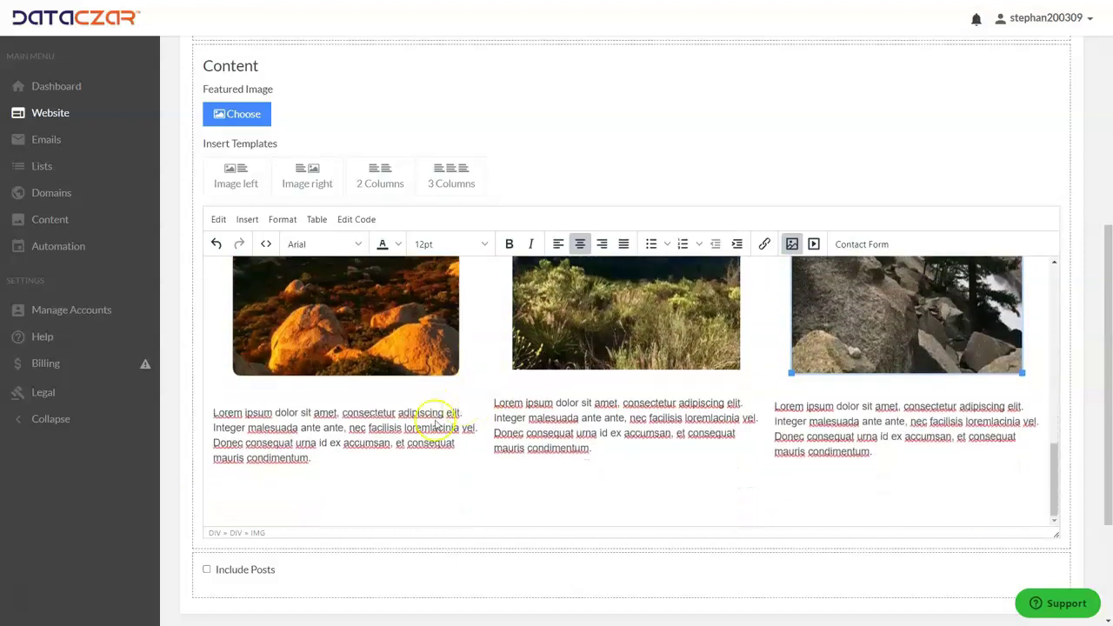
pyautogui.moveTo(328, 467); pyautogui.dragTo(224, 415)
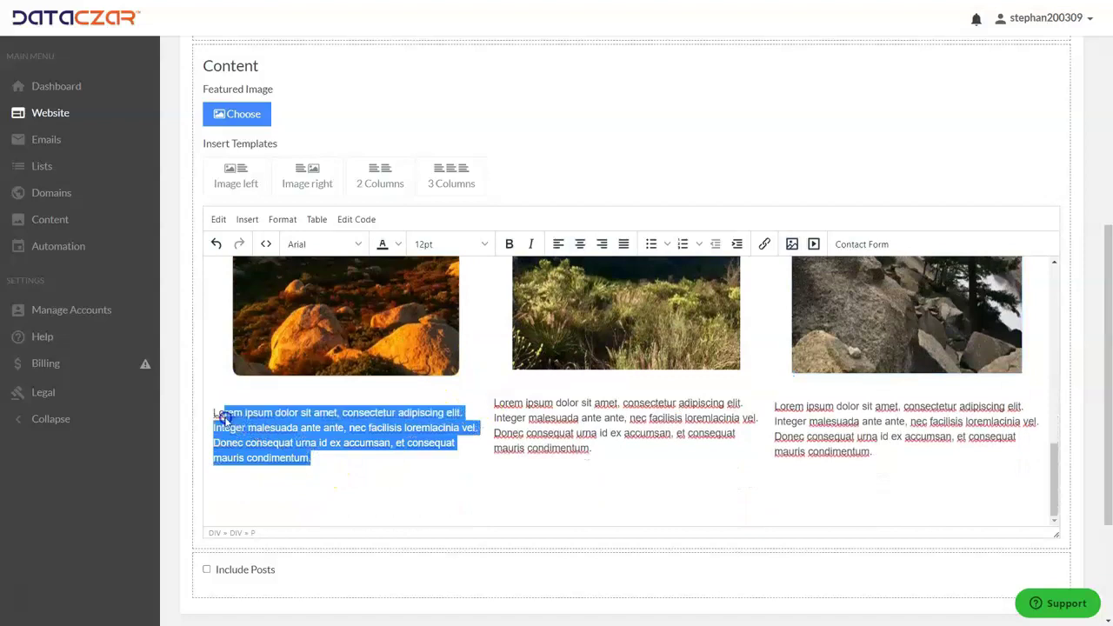
pyautogui.press('BackSpace')
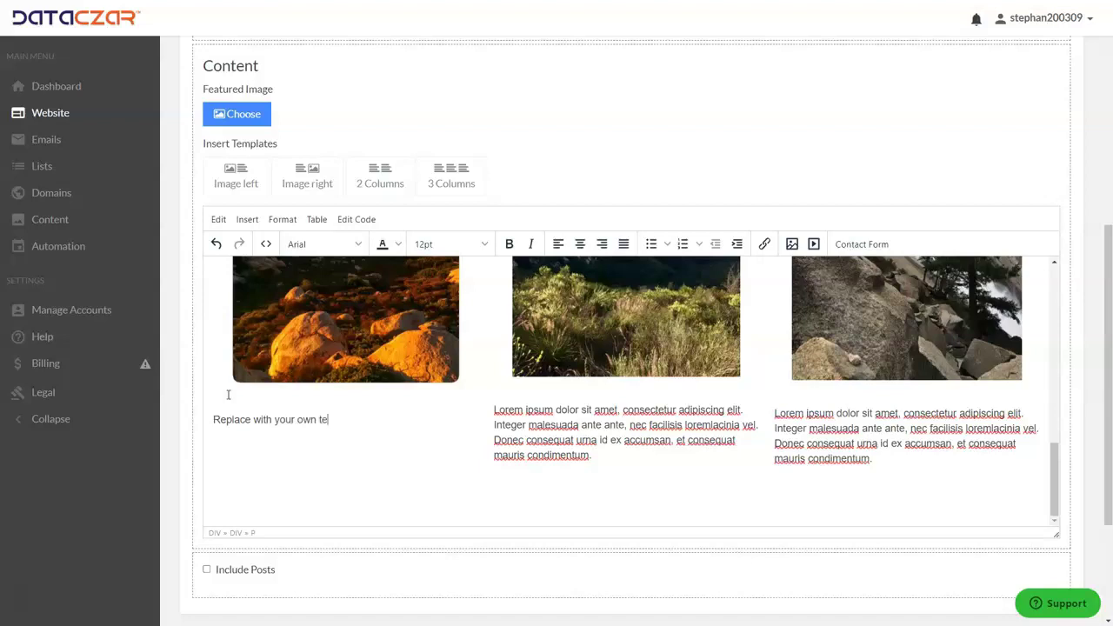
pyautogui.moveTo(349, 423); pyautogui.dragTo(201, 419)
pyautogui.hotkey('ctrl', 'c')
pyautogui.click(342, 416)
pyautogui.moveTo(342, 415); pyautogui.dragTo(240, 431)
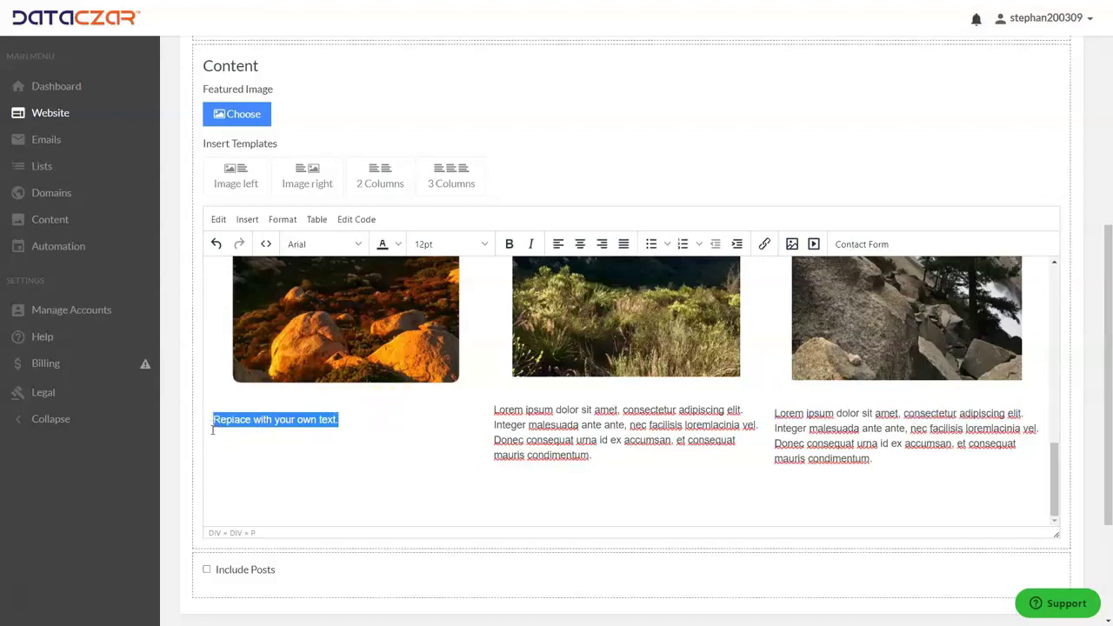
# - Replace the placeholder paragraphs in the second and third columns with the copied line "Replace with your own text."
pyautogui.moveTo(609, 460); pyautogui.dragTo(490, 414)
pyautogui.hotkey('ctrl', 'v')
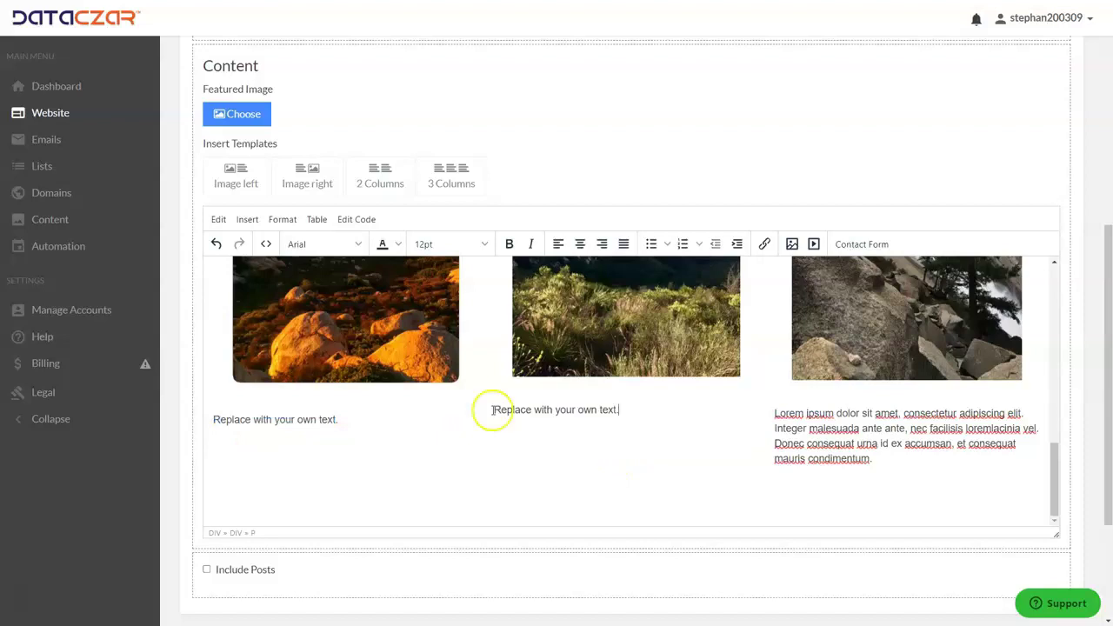
pyautogui.moveTo(894, 460); pyautogui.dragTo(779, 416)
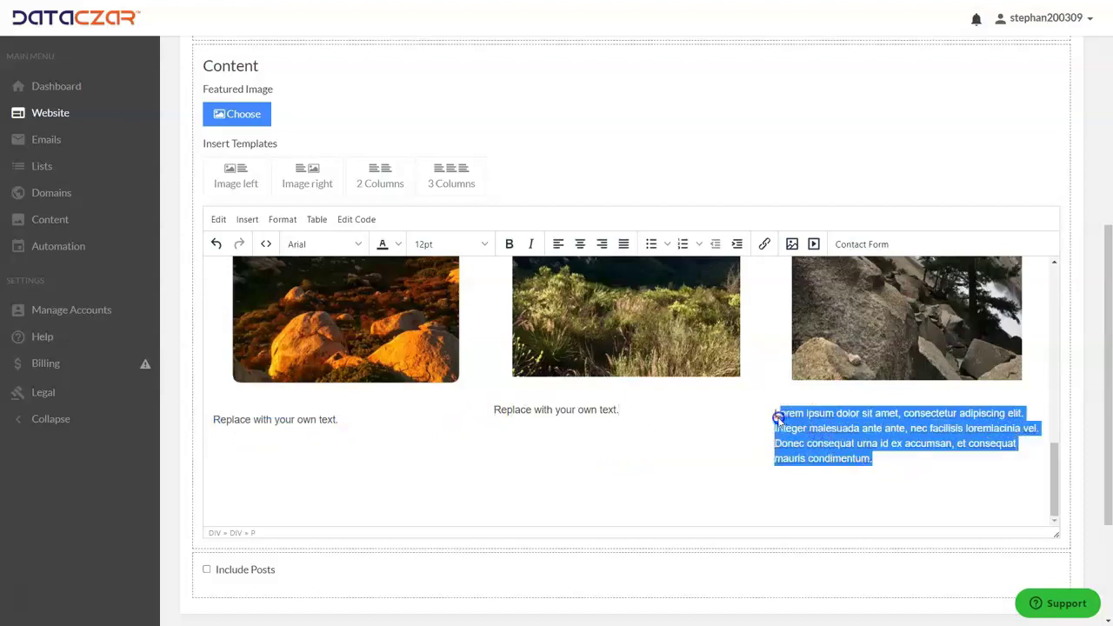
pyautogui.hotkey('ctrl', 'v')
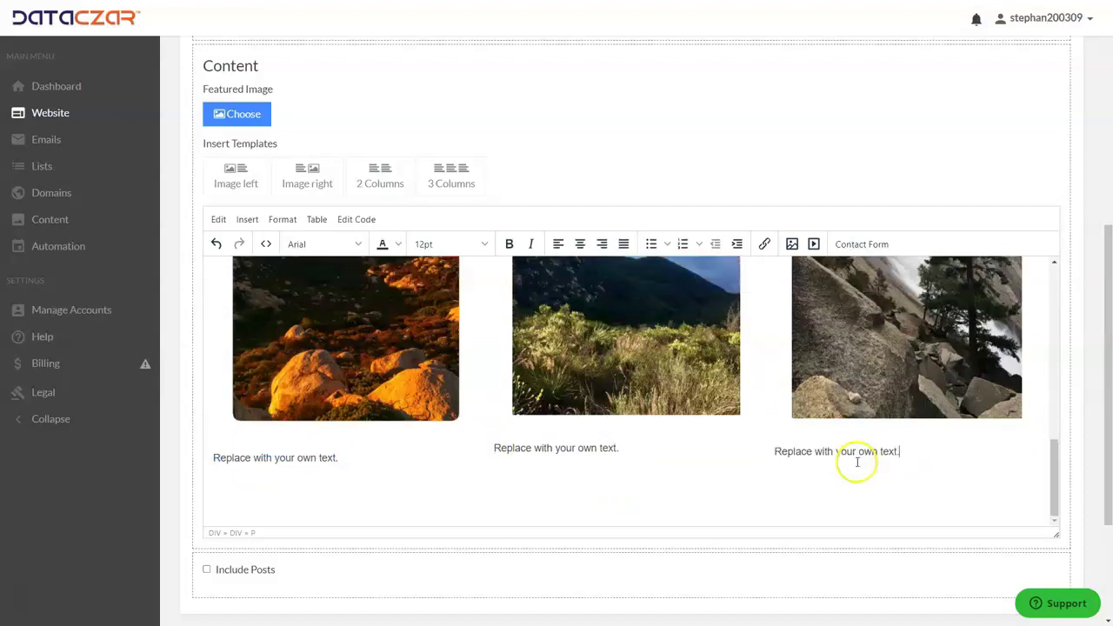
# - Review the finished page content, leave Include Posts unticked, and create the About Us page
pyautogui.scroll(3, 648, 370)
pyautogui.scroll(10, 648, 370)
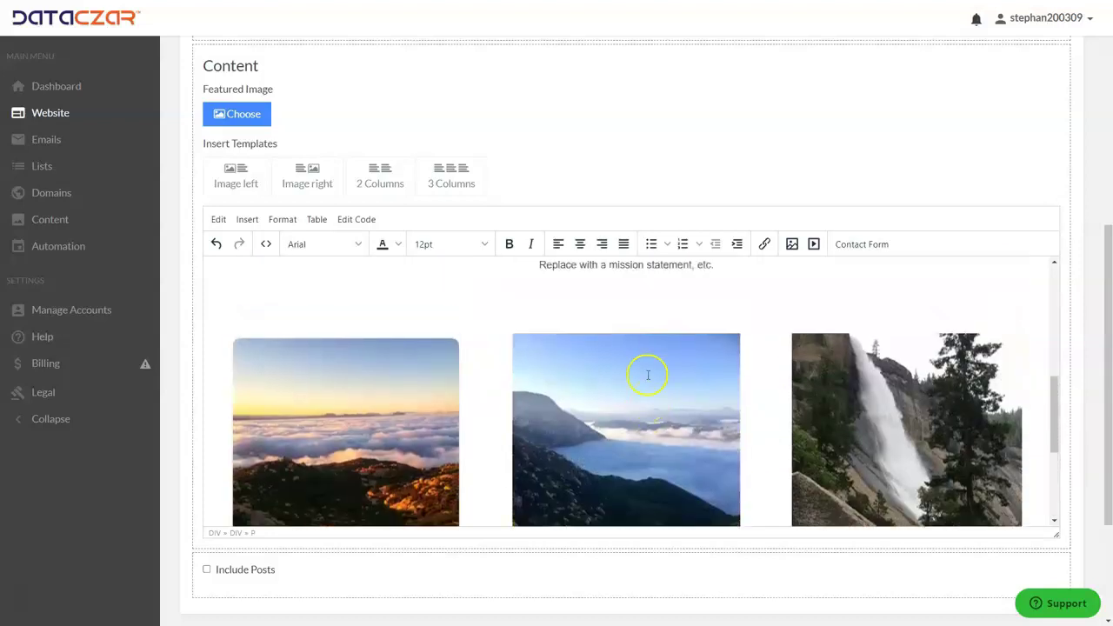
pyautogui.scroll(-4, 566, 345)
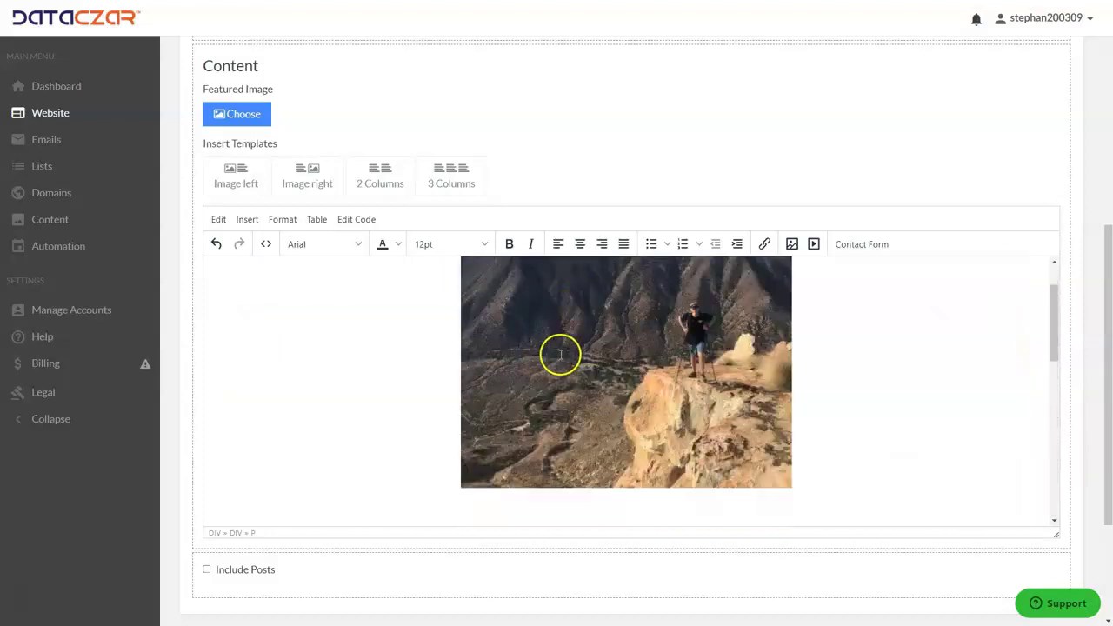
pyautogui.scroll(-10, 481, 370)
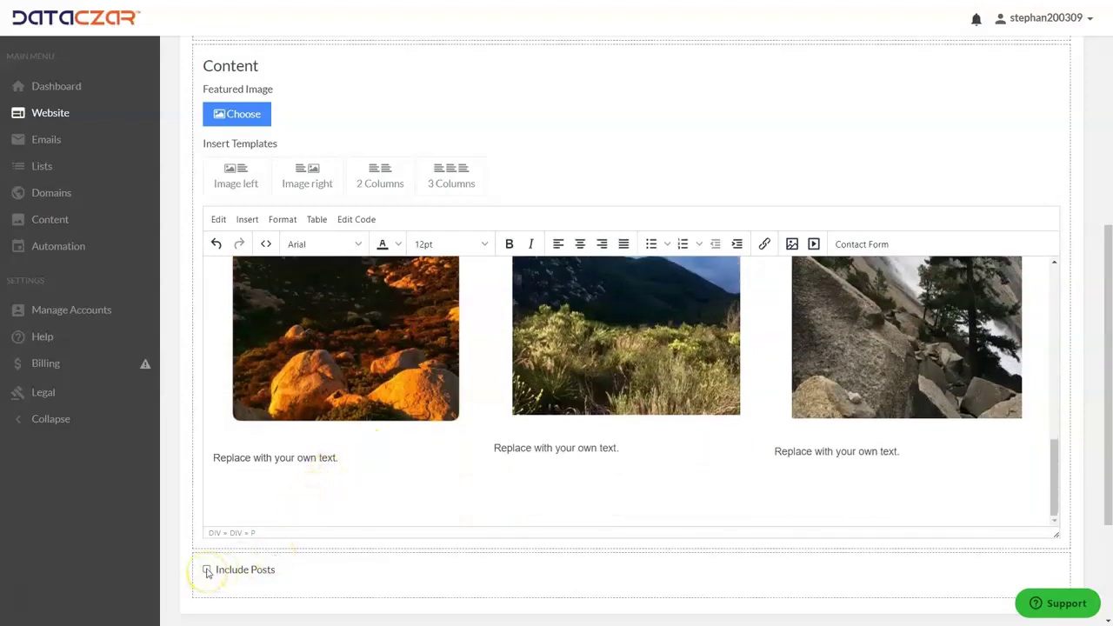
pyautogui.click(207, 571)
pyautogui.click(207, 571)
pyautogui.scroll(-3, 522, 452)
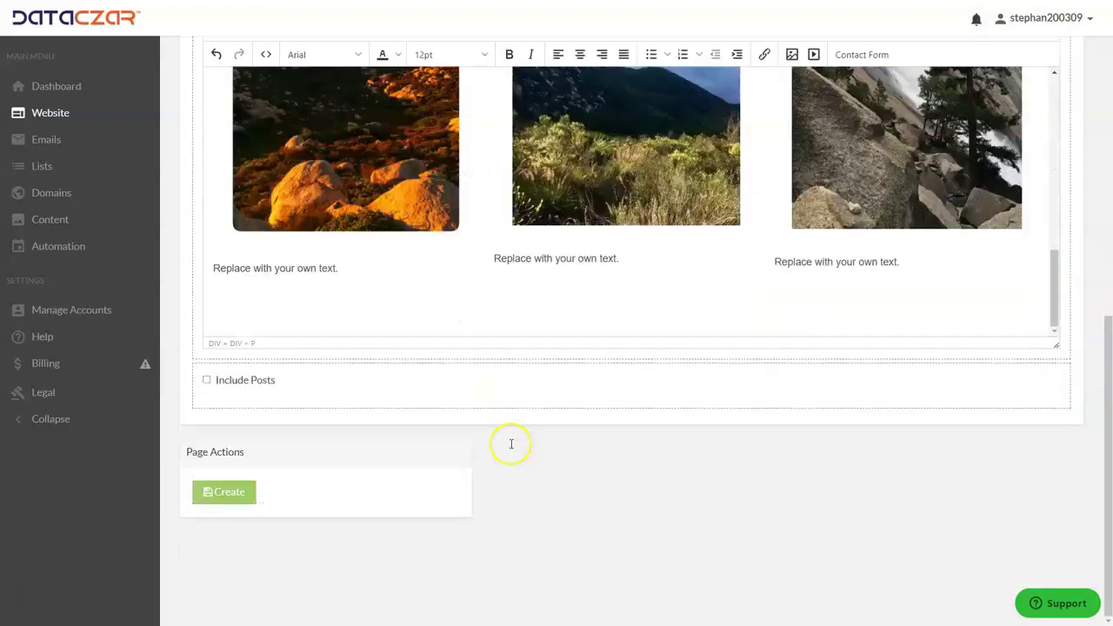
pyautogui.click(240, 507)
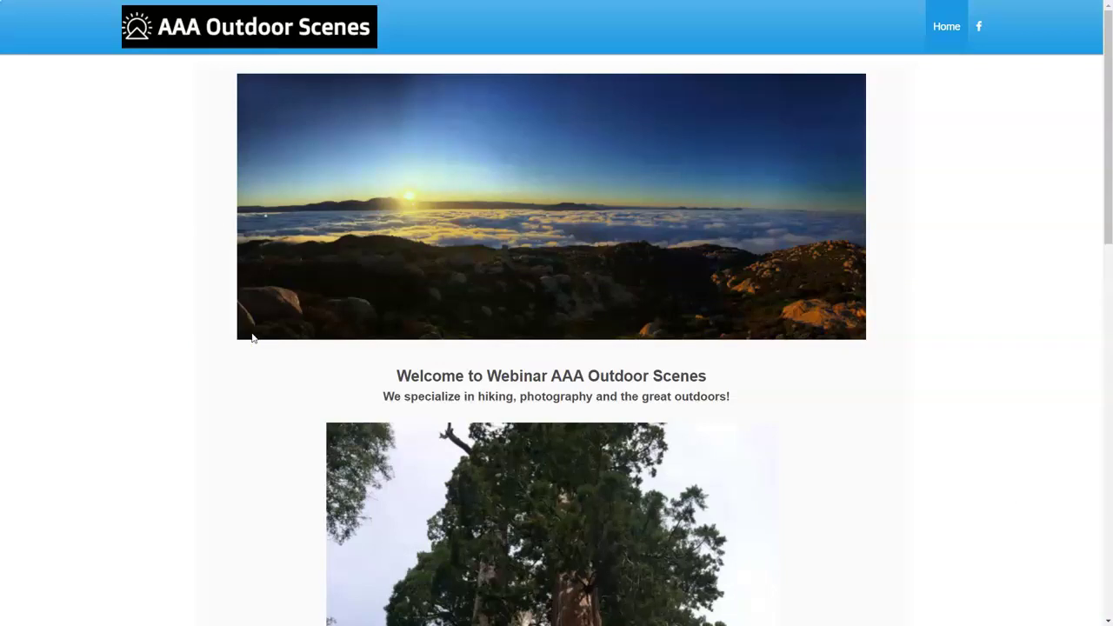
# - Reload the published AAA Outdoor Scenes site and examine its Blog page down to the listed post
pyautogui.press('F5')
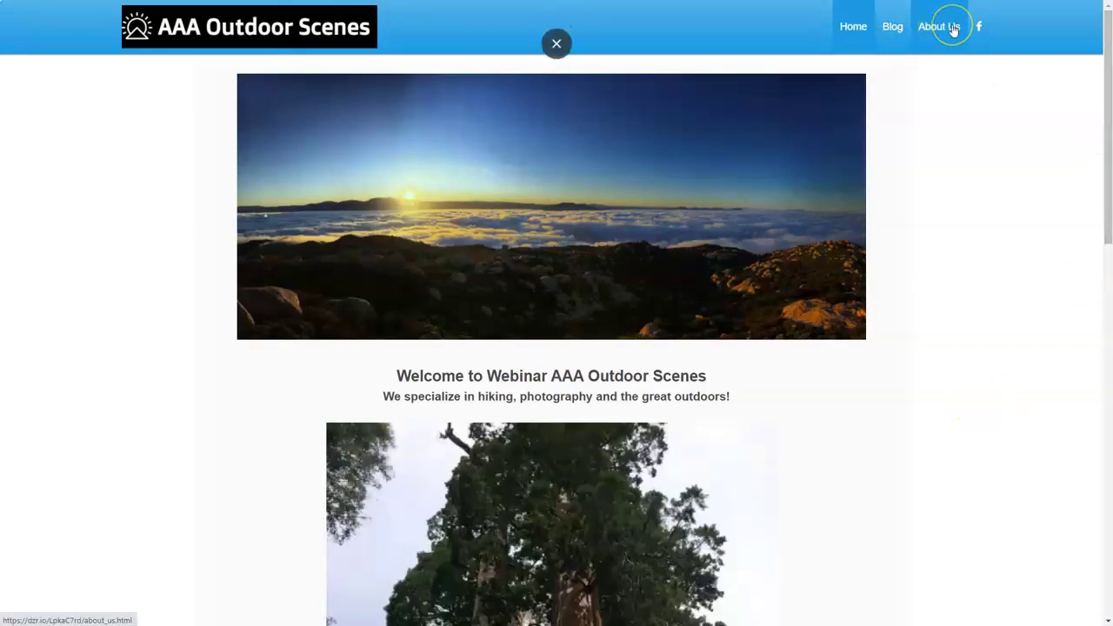
pyautogui.click(894, 30)
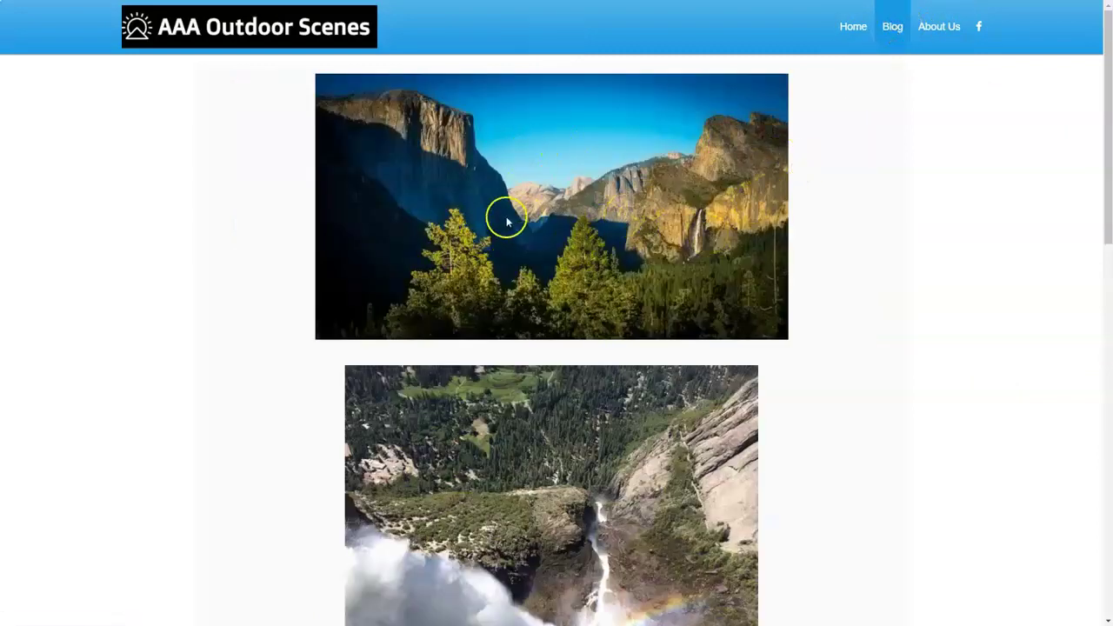
pyautogui.scroll(-2, 529, 227)
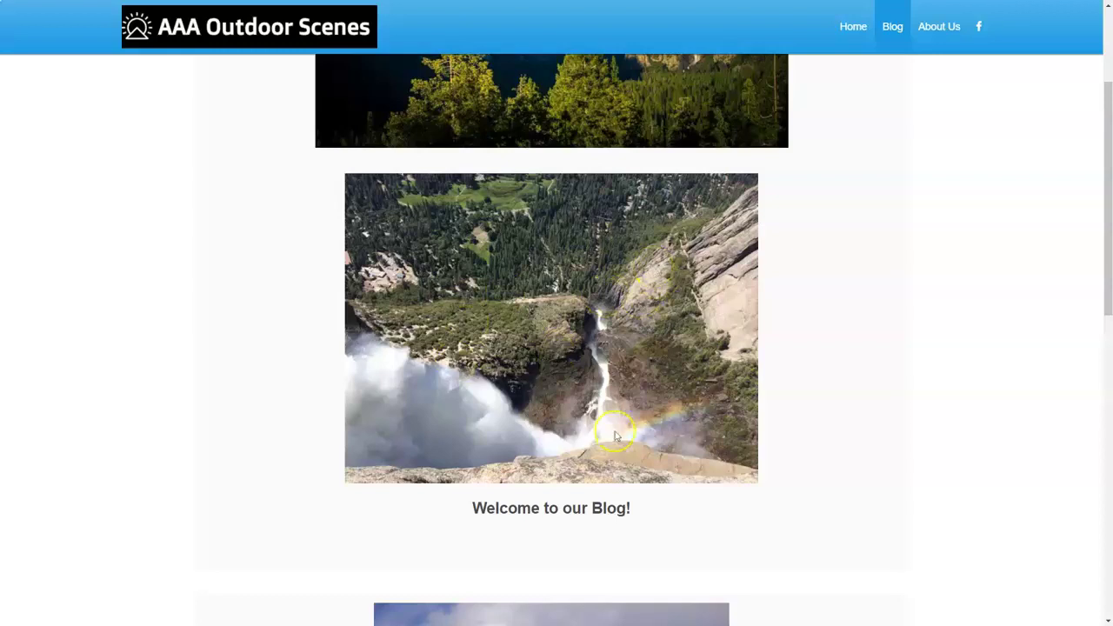
pyautogui.scroll(-1, 614, 434)
pyautogui.scroll(-2, 608, 301)
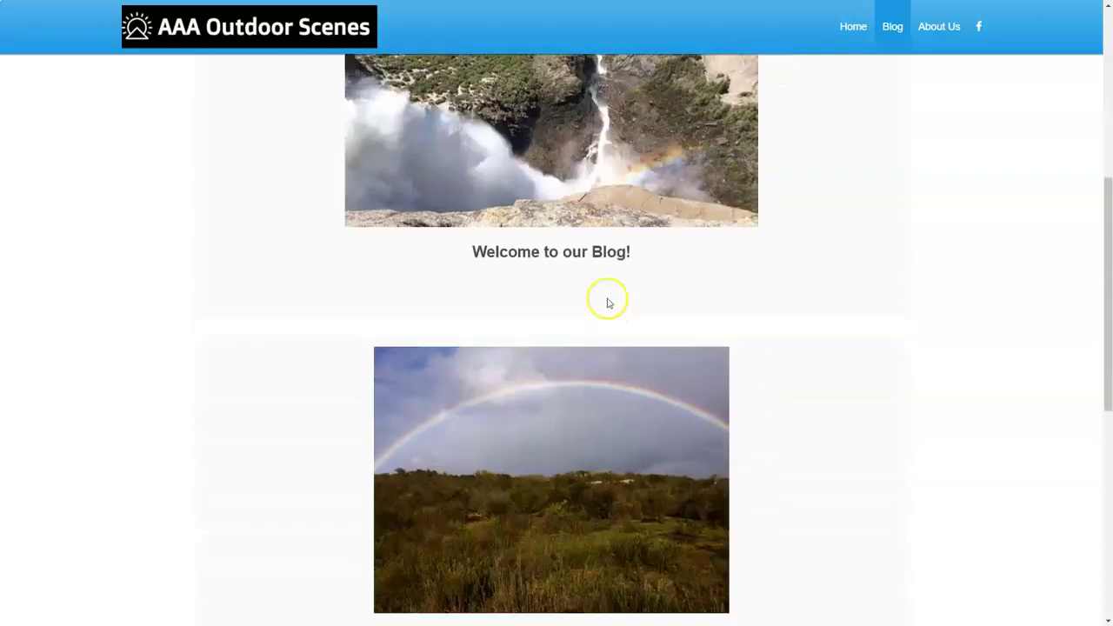
pyautogui.scroll(-2, 611, 297)
pyautogui.scroll(-1, 609, 298)
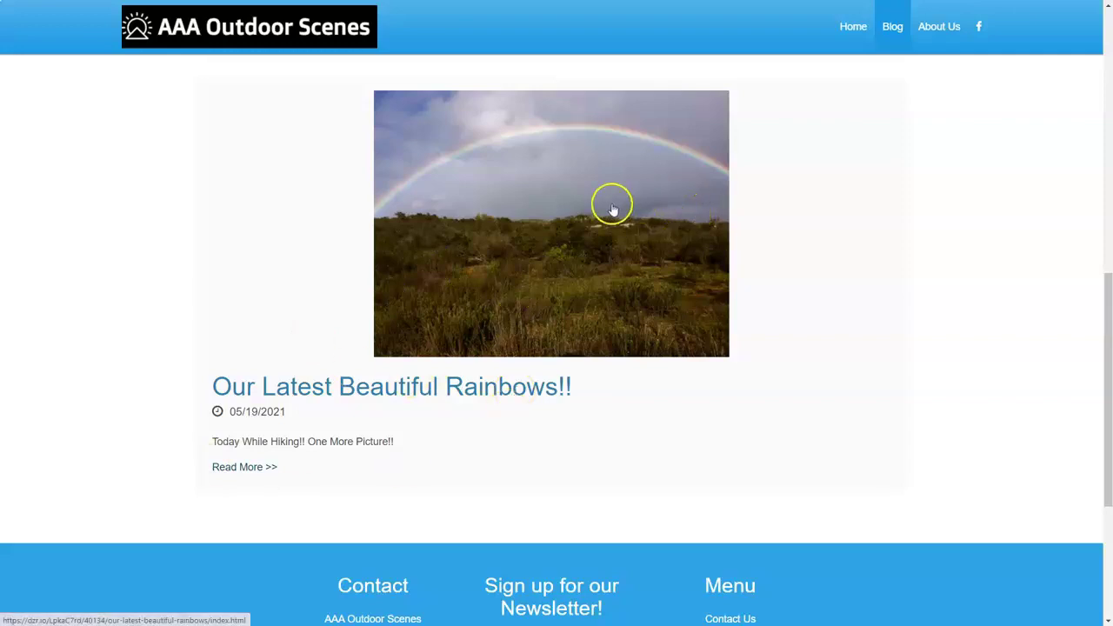
# - Open the full "Our Latest Beautiful Rainbows!!" post and look through it
pyautogui.click(228, 470)
pyautogui.scroll(-4, 391, 343)
pyautogui.scroll(2, 408, 329)
pyautogui.scroll(3, 409, 329)
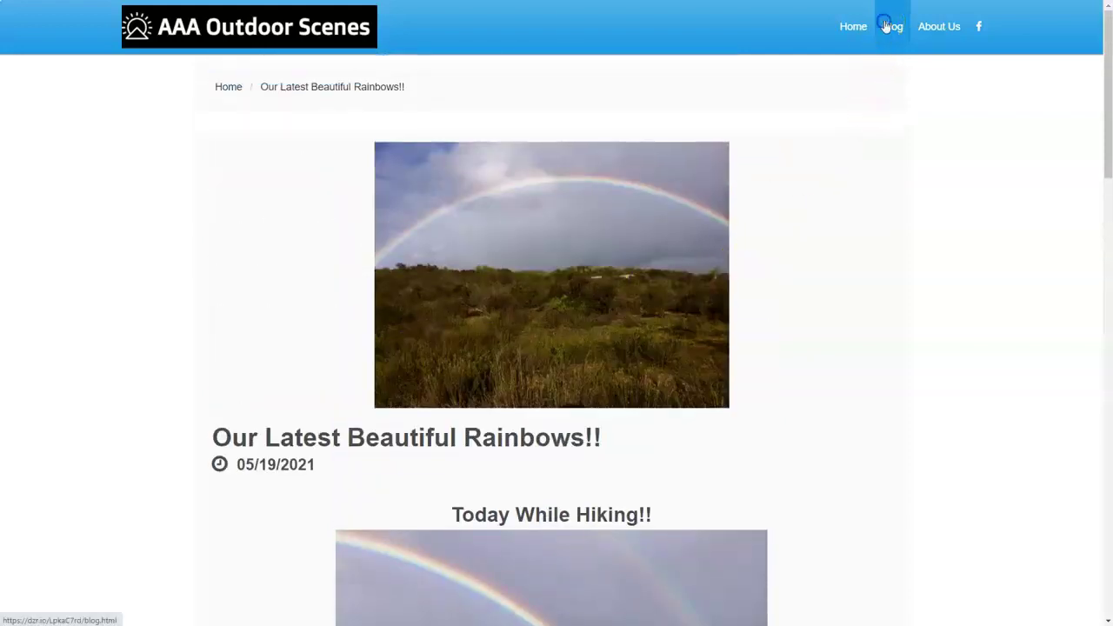
# - Return from the rainbow post to the Blog page and look over its images, welcome heading and post preview
pyautogui.click(856, 31)
pyautogui.scroll(-6, 589, 340)
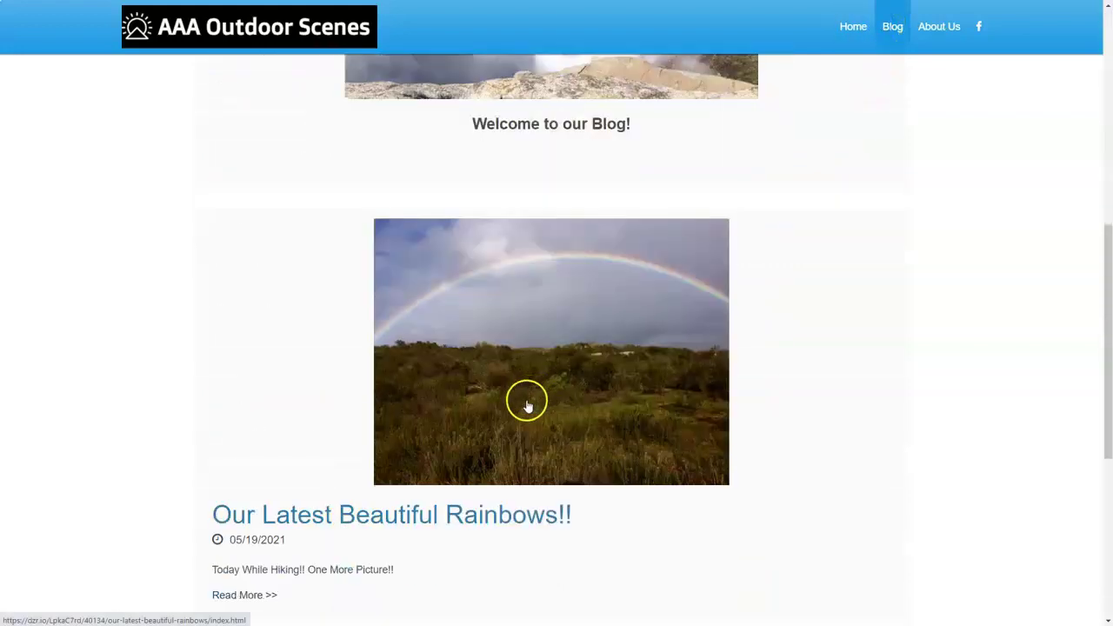
pyautogui.scroll(-2, 526, 406)
pyautogui.scroll(7, 526, 404)
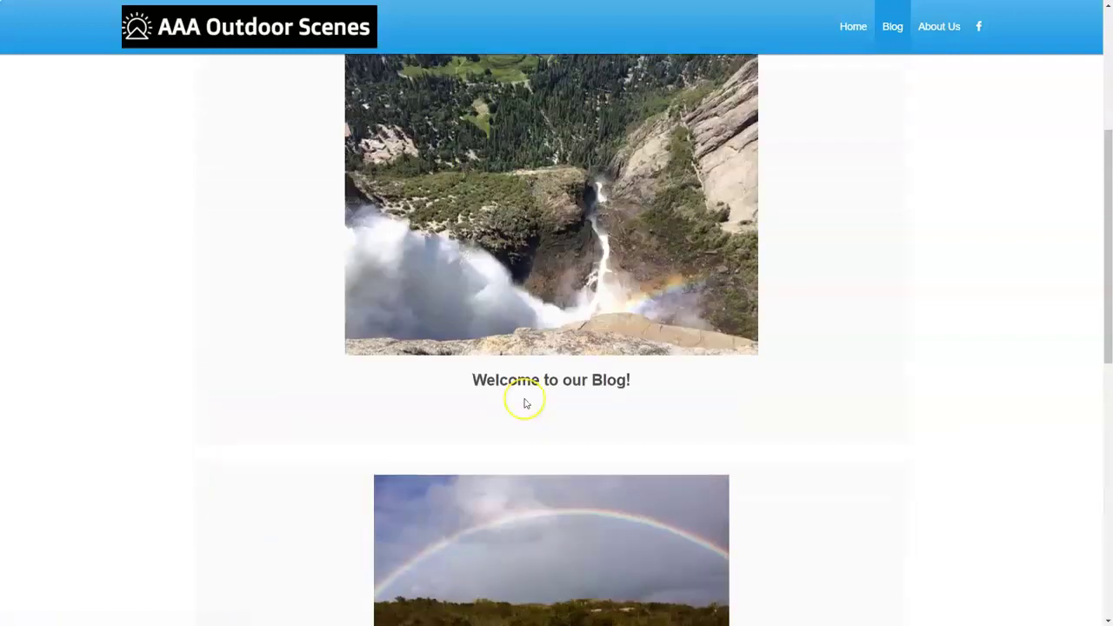
# - Open the published About Us page, look over its images and placeholder text, and close the site
pyautogui.scroll(1, 525, 402)
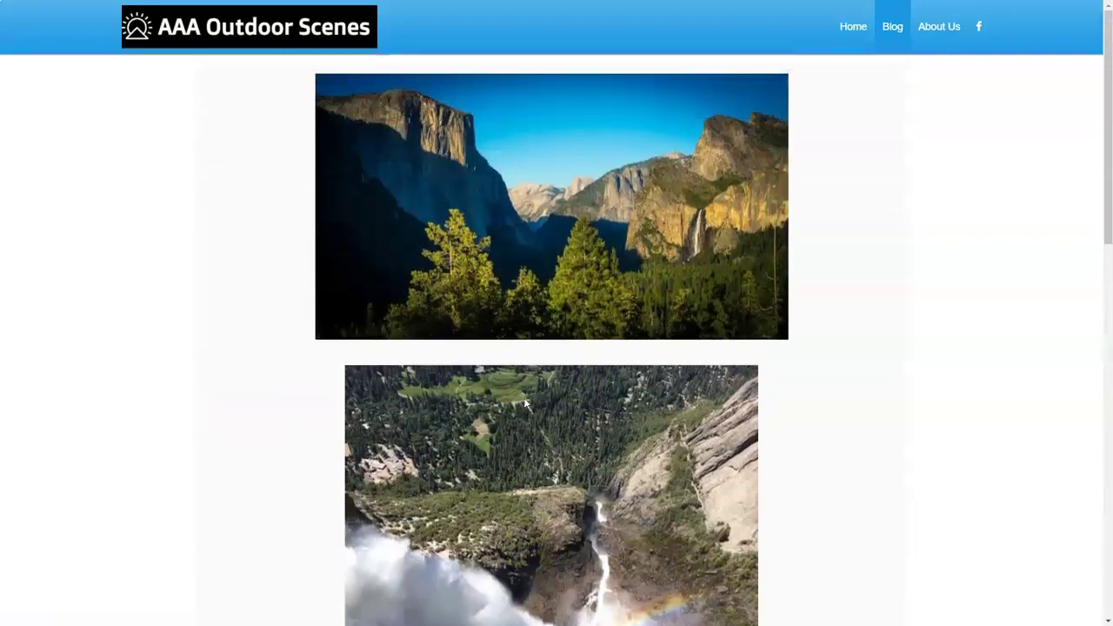
pyautogui.click(937, 23)
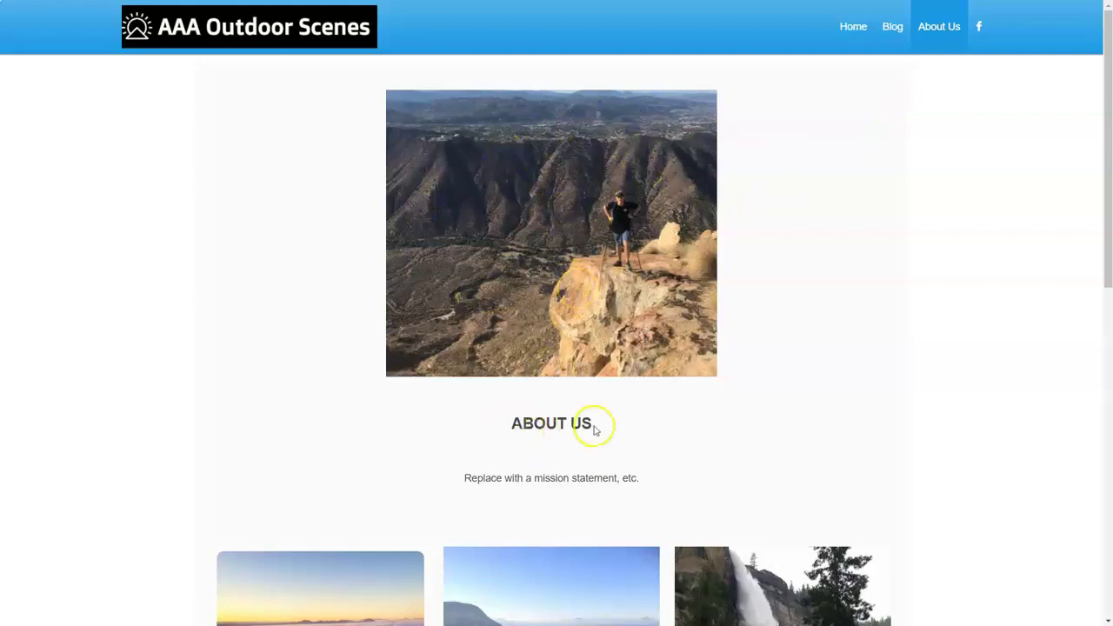
pyautogui.scroll(-2, 626, 393)
pyautogui.scroll(-3, 613, 399)
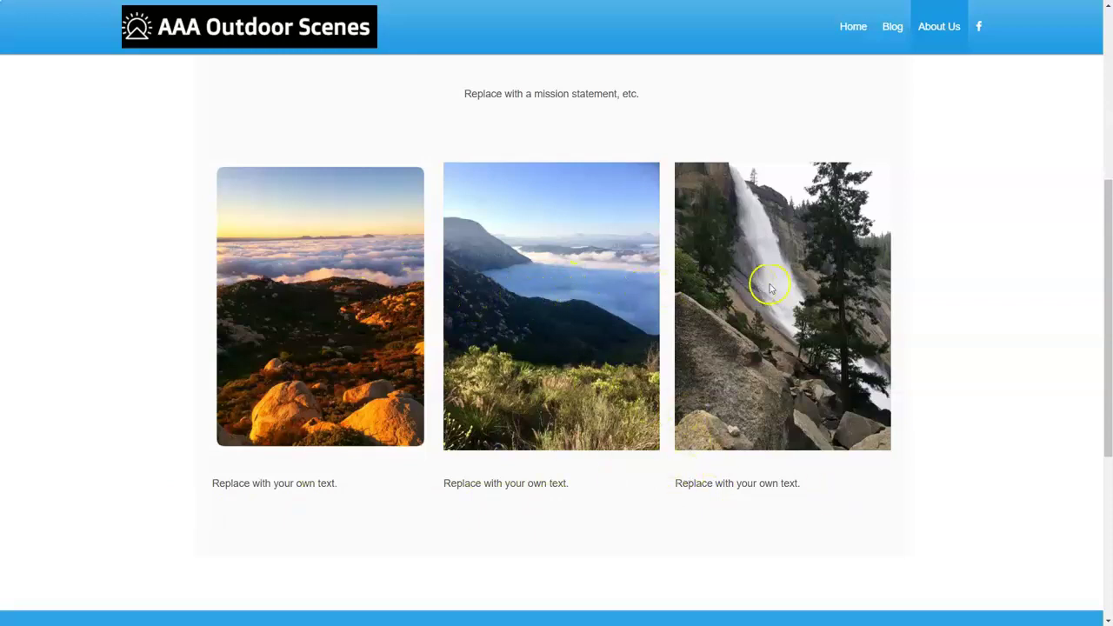
pyautogui.scroll(4, 588, 345)
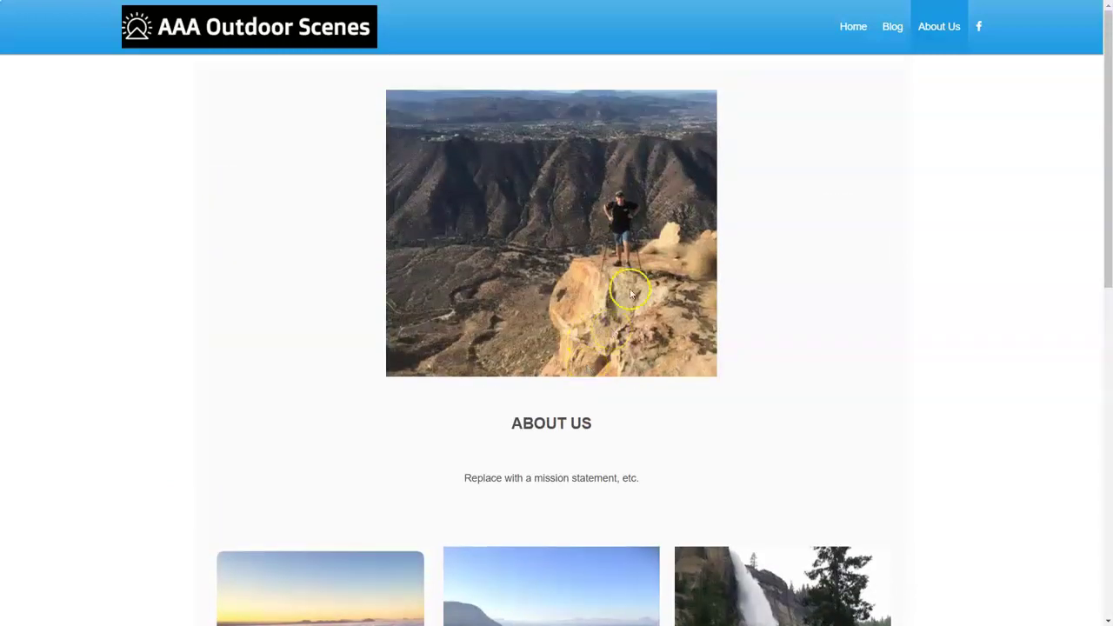
pyautogui.hotkey('ctrl', 'w')
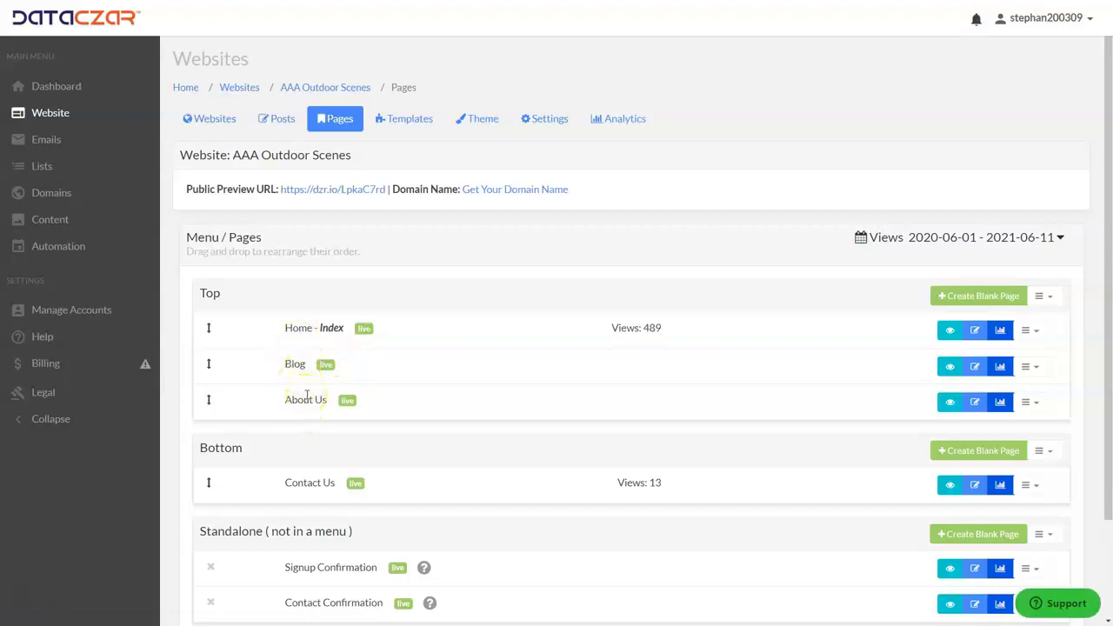
# - Upload the photo of a black cow in a foggy pasture from the computer's image folder to the content library
pyautogui.click(223, 329)
pyautogui.click(52, 219)
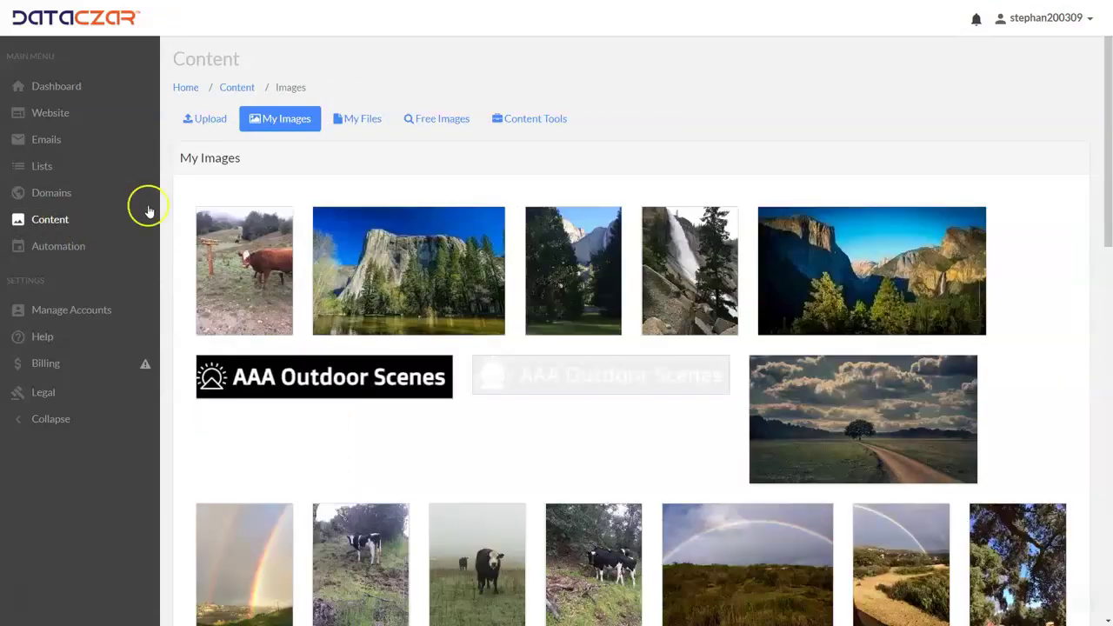
pyautogui.click(208, 121)
pyautogui.click(224, 200)
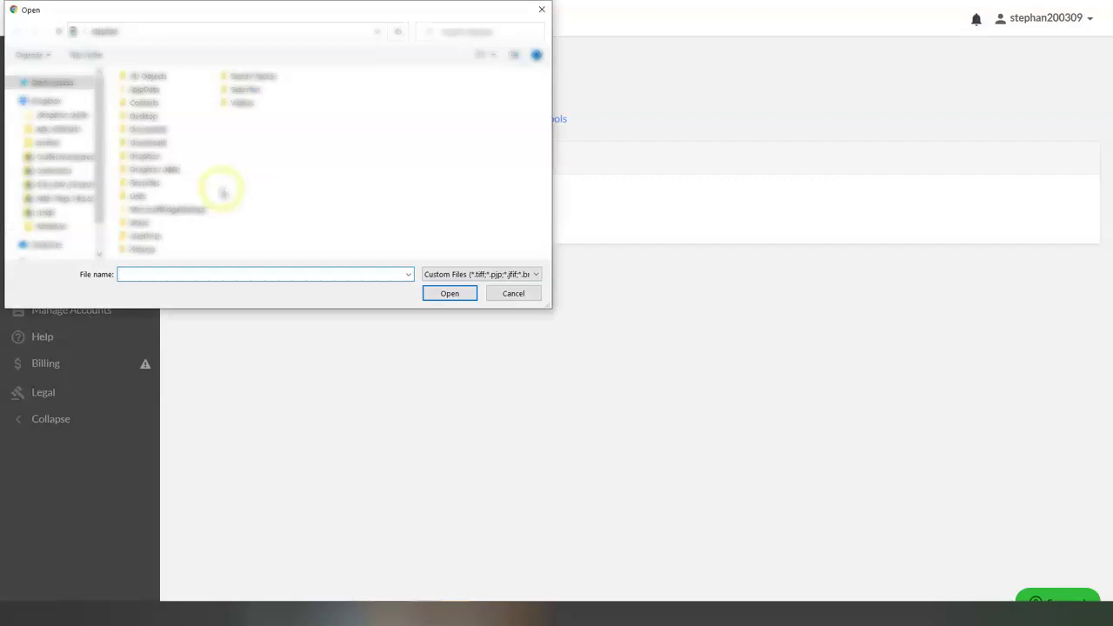
pyautogui.doubleClick(146, 156)
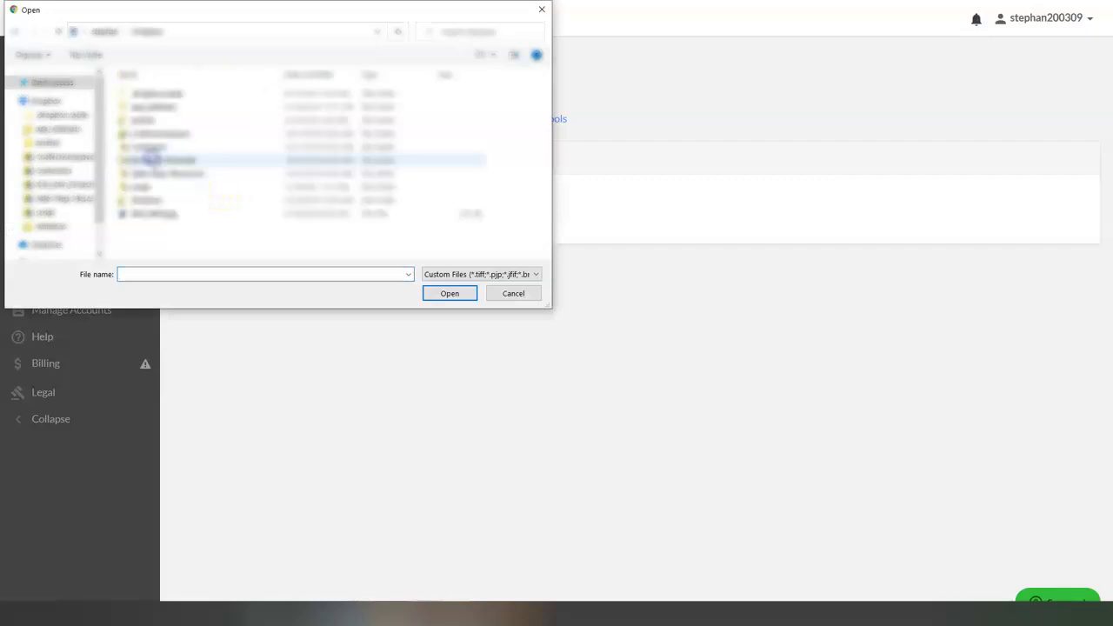
pyautogui.doubleClick(144, 187)
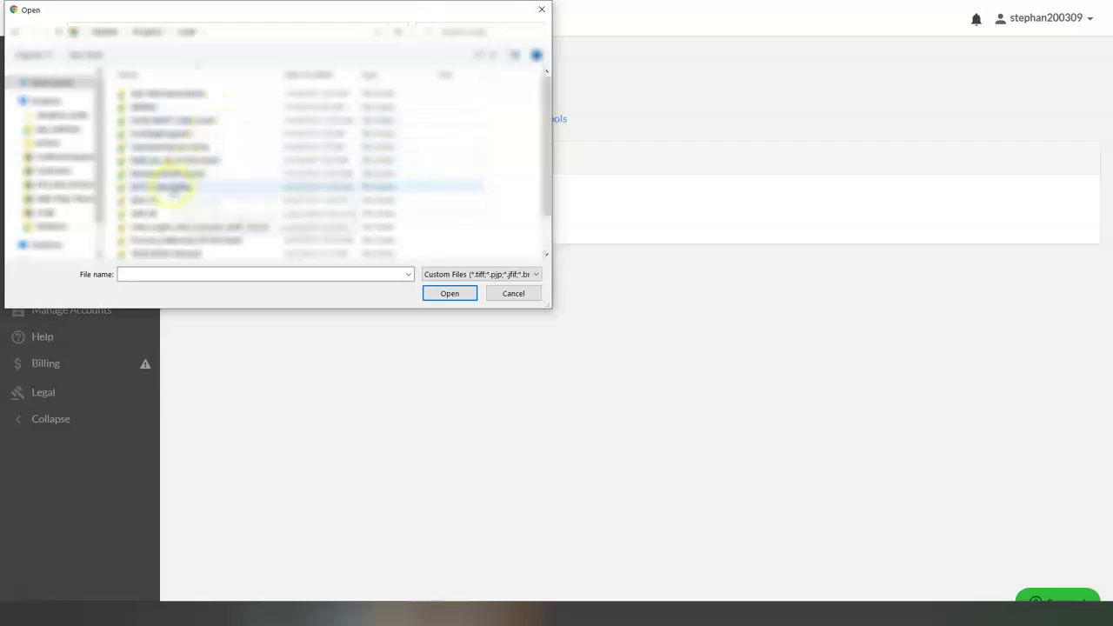
pyautogui.doubleClick(168, 161)
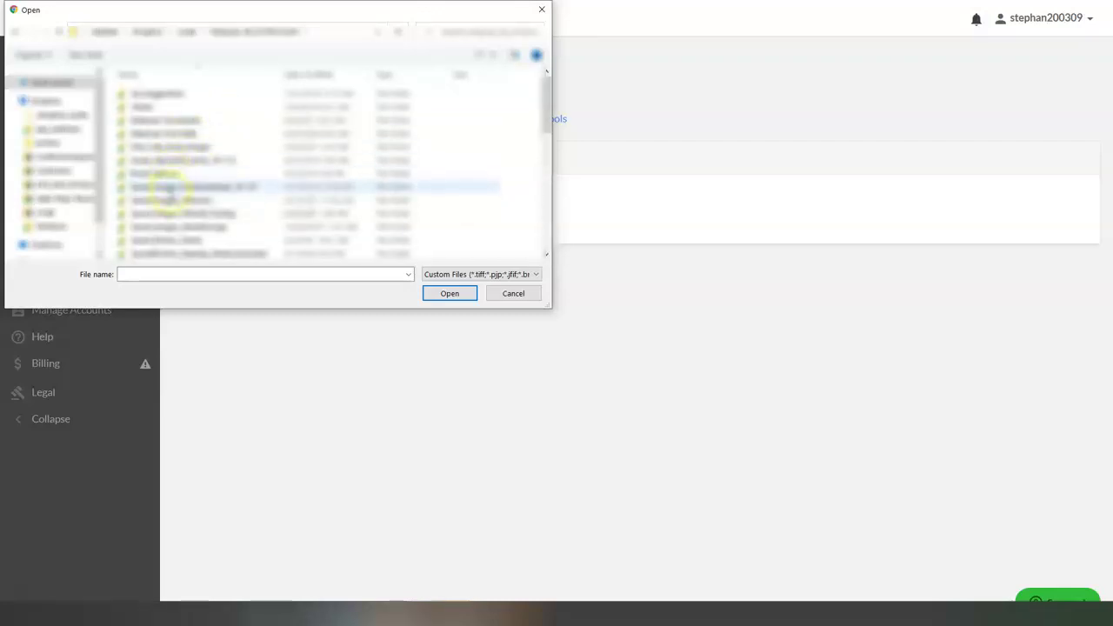
pyautogui.doubleClick(174, 200)
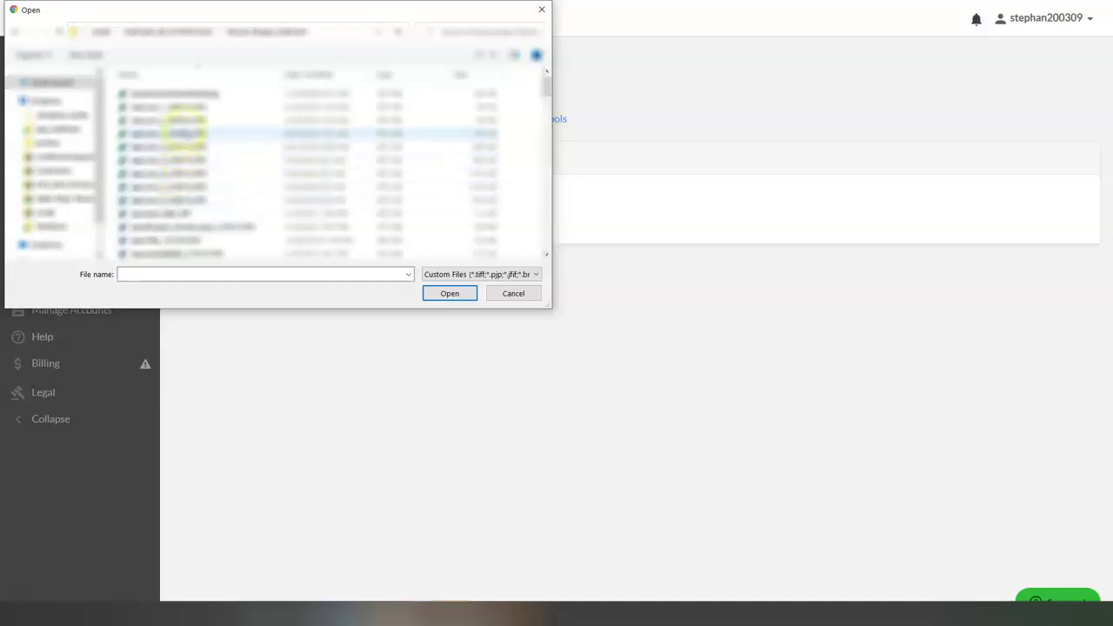
pyautogui.doubleClick(168, 120)
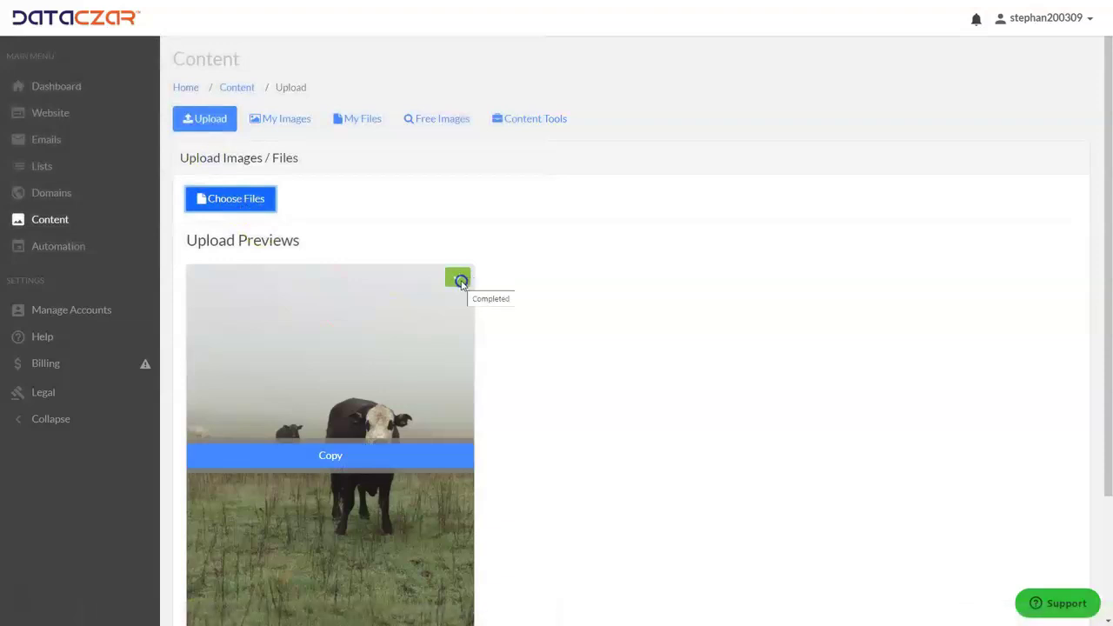
# - Check the uploaded cow photo in My Images and return to the AAA Outdoor Scenes website overview
pyautogui.click(280, 120)
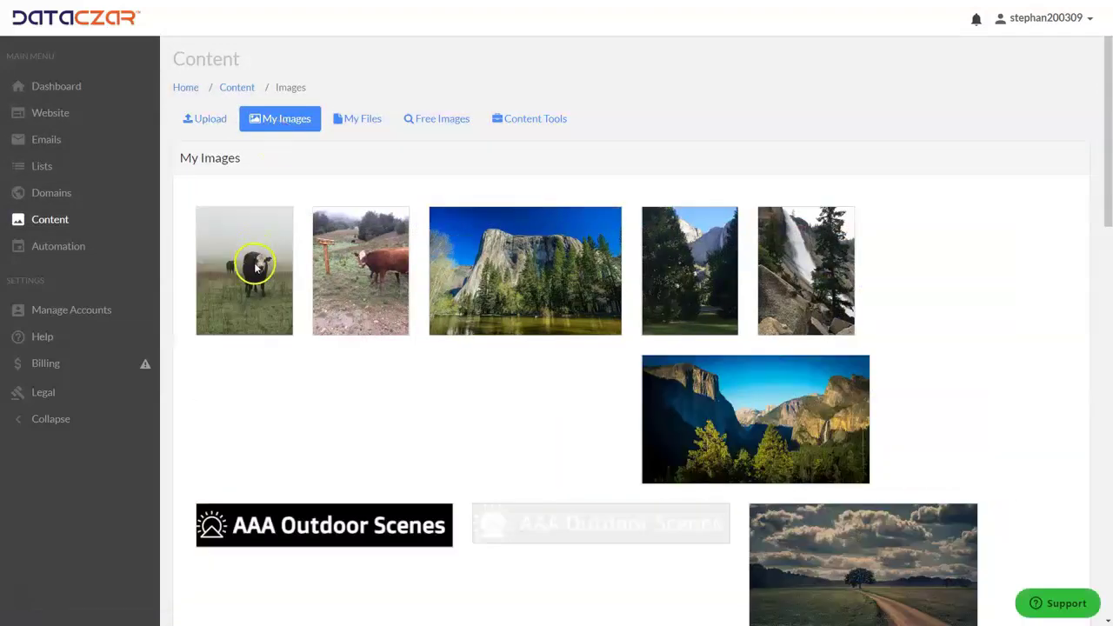
pyautogui.click(68, 94)
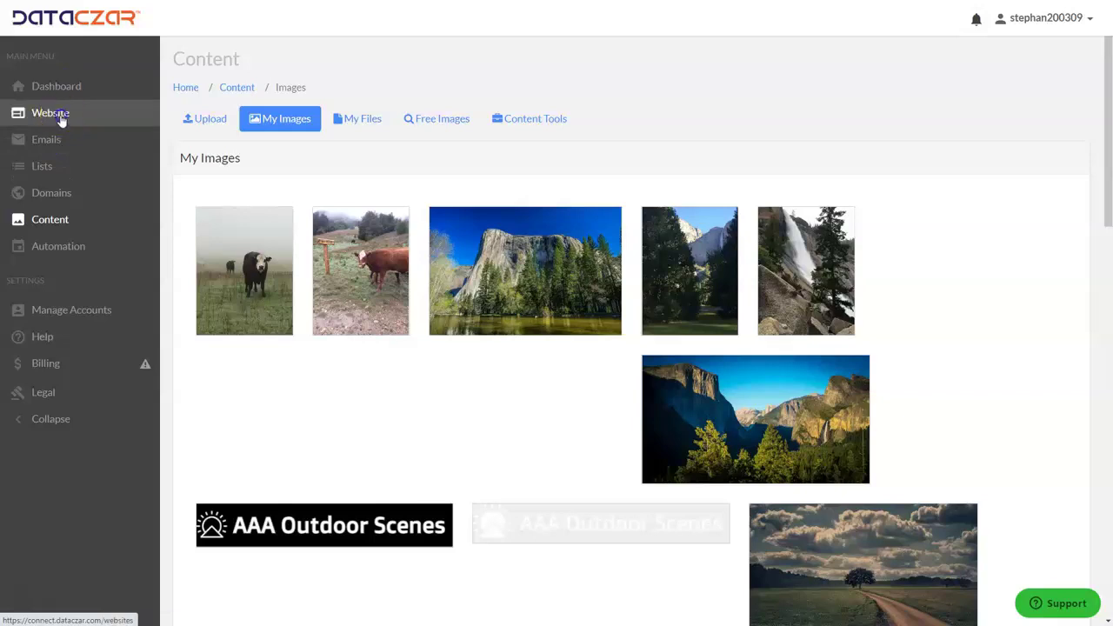
pyautogui.click(54, 114)
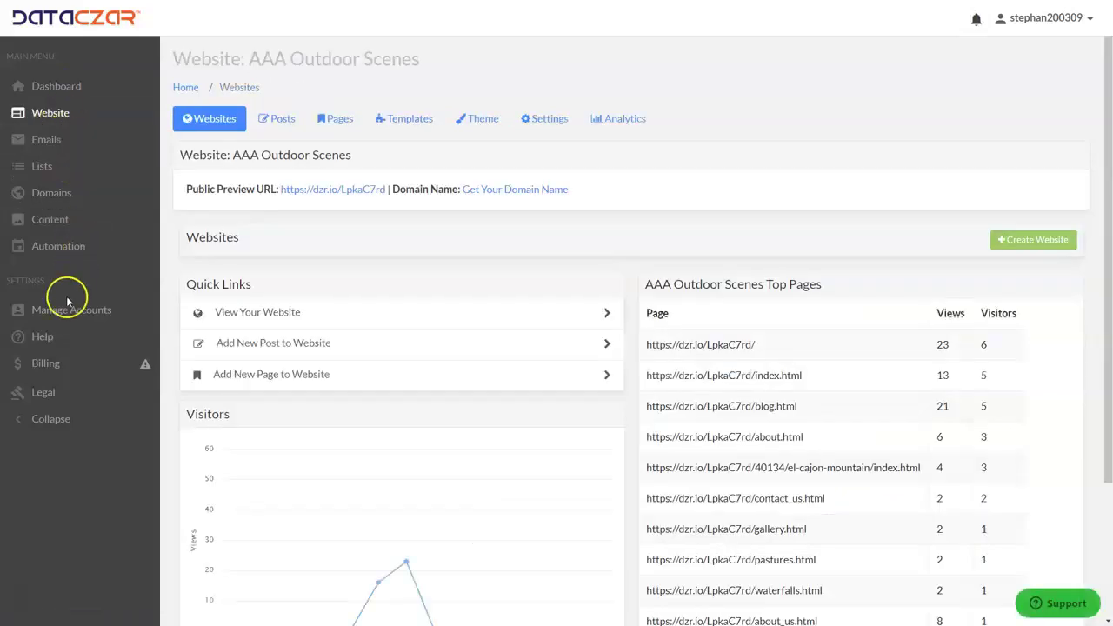
# - View the featured tutorial videos in Help, including "How to Start Building Your Website - 4th Edition", and return to the Dashboard
pyautogui.click(42, 338)
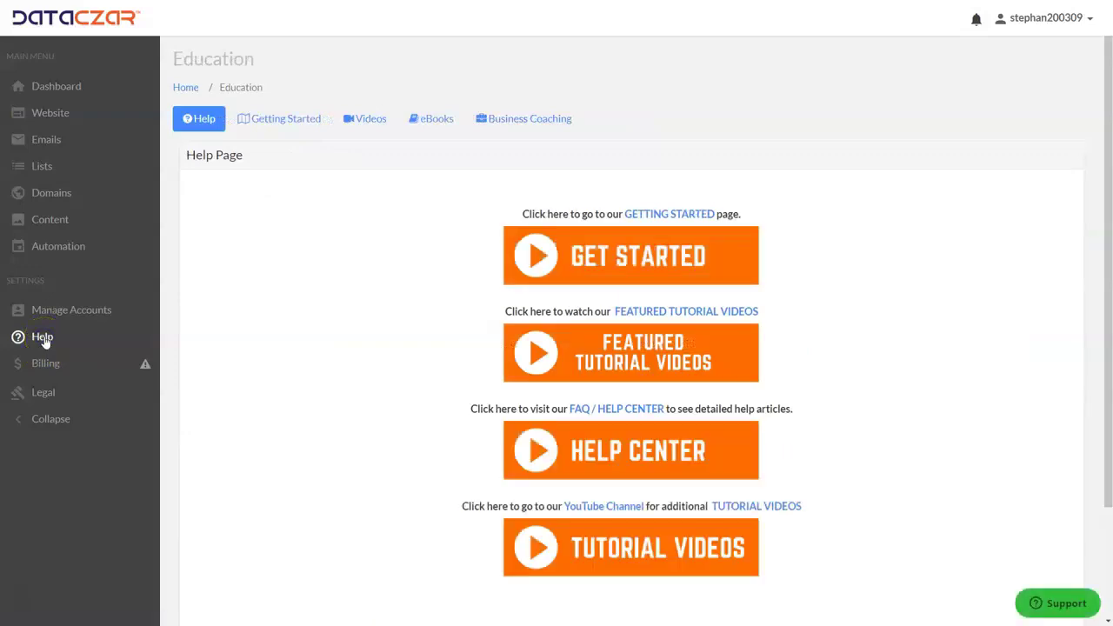
pyautogui.click(613, 360)
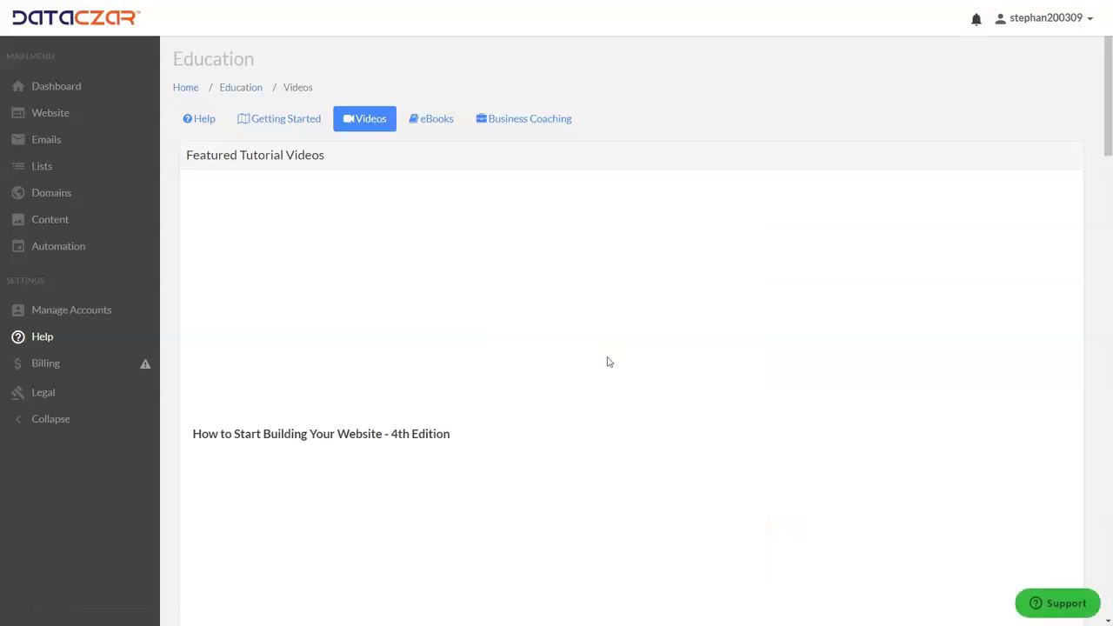
pyautogui.moveTo(467, 437); pyautogui.dragTo(372, 447)
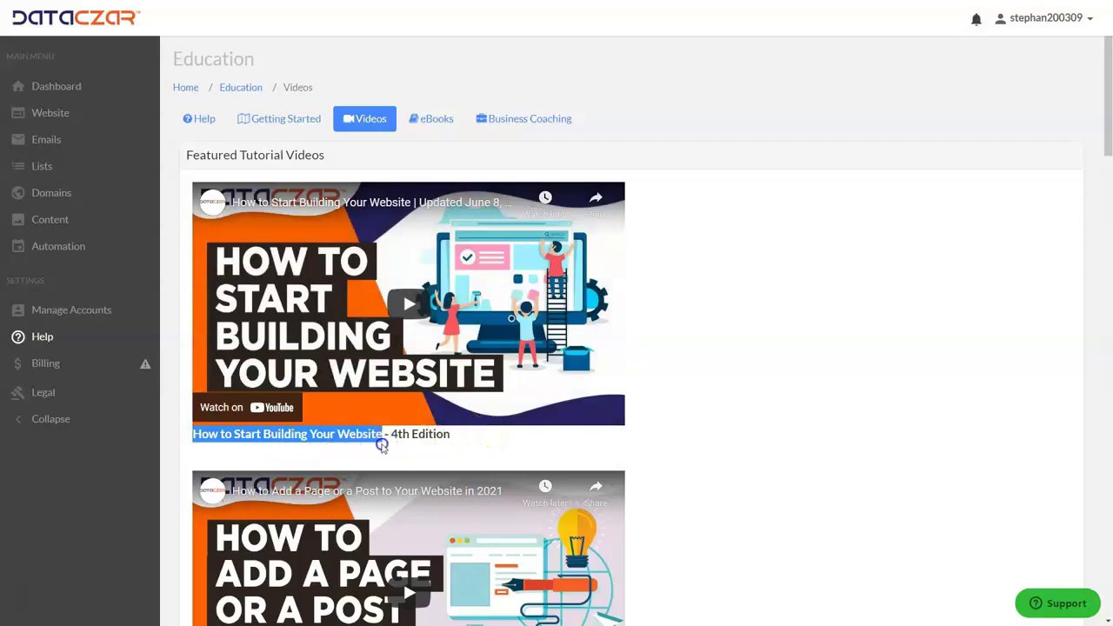
pyautogui.click(461, 437)
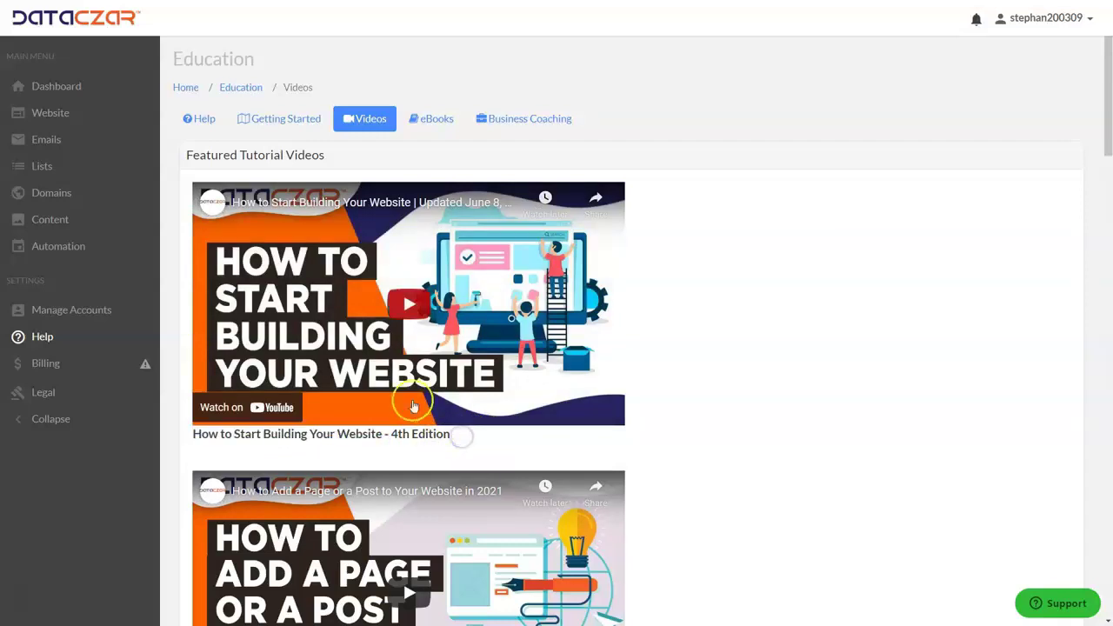
pyautogui.click(61, 91)
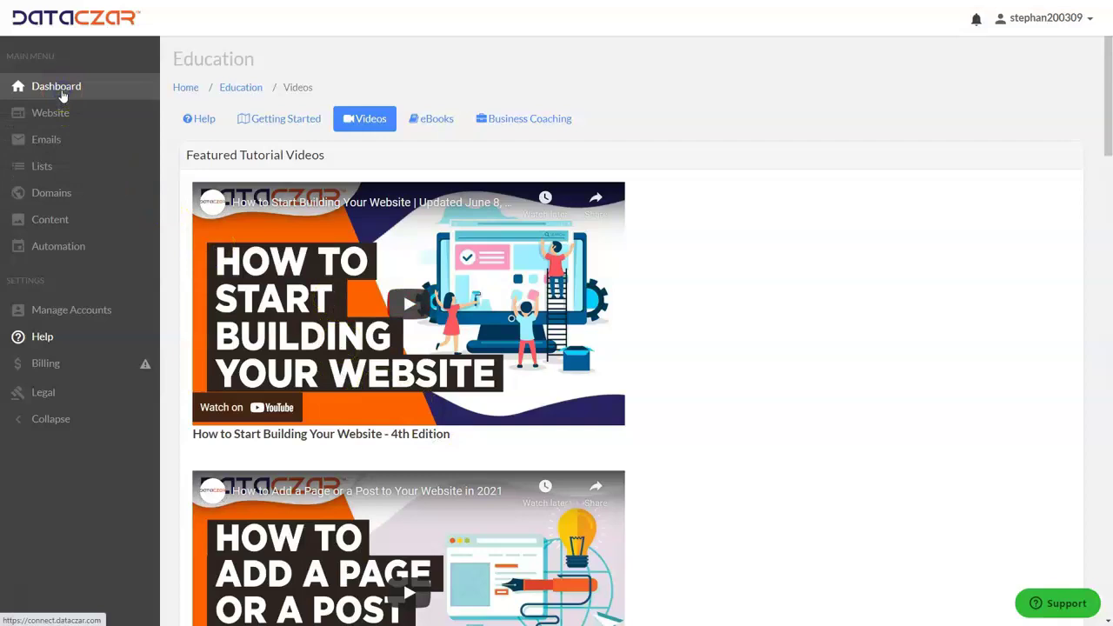